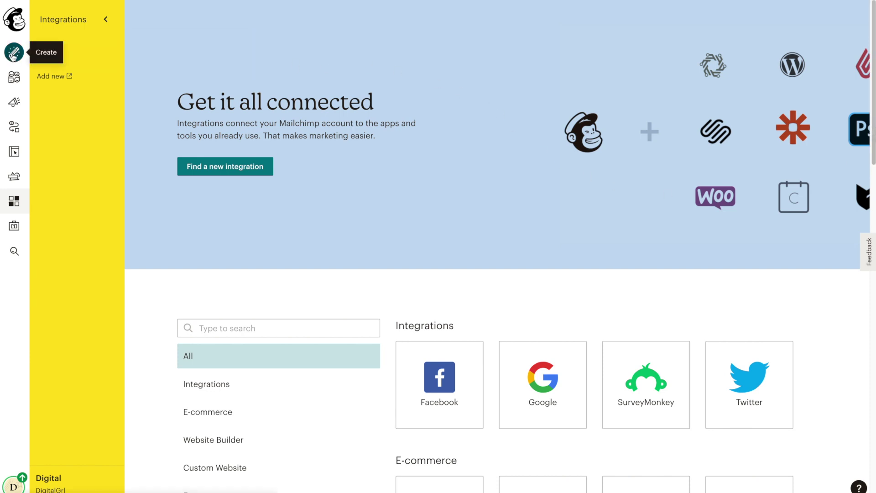
Start creating a signup form and choose the signup landing page type.
{"action": "left_click", "coordinate": [13, 55]}
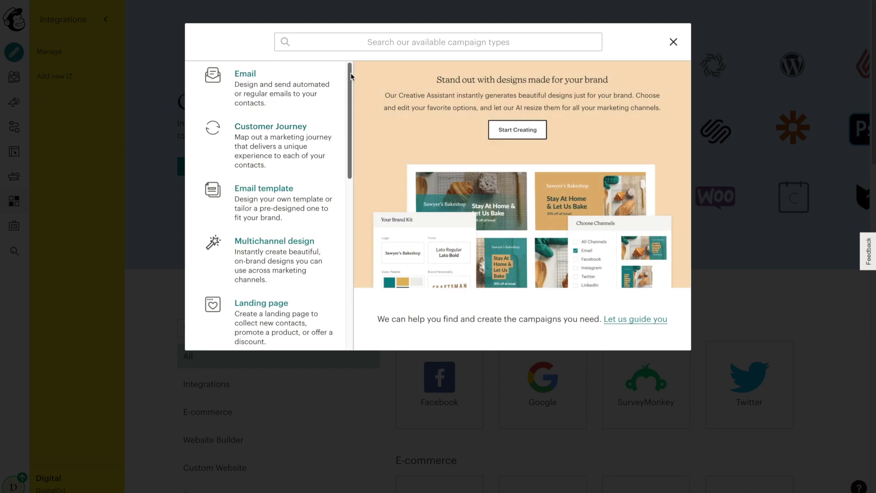
{"action": "left_click_drag", "start_coordinate": [350, 76], "coordinate": [350, 121]}
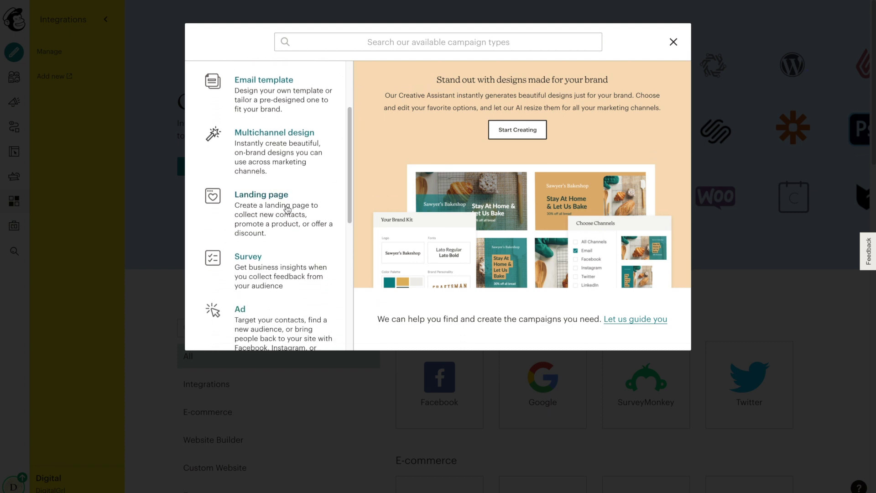
{"action": "left_click_drag", "start_coordinate": [349, 196], "coordinate": [342, 285]}
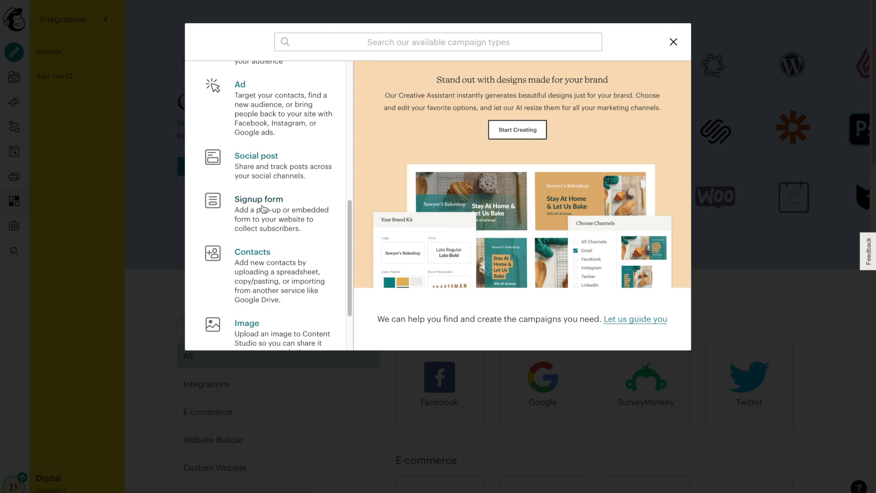
{"action": "left_click", "coordinate": [264, 209]}
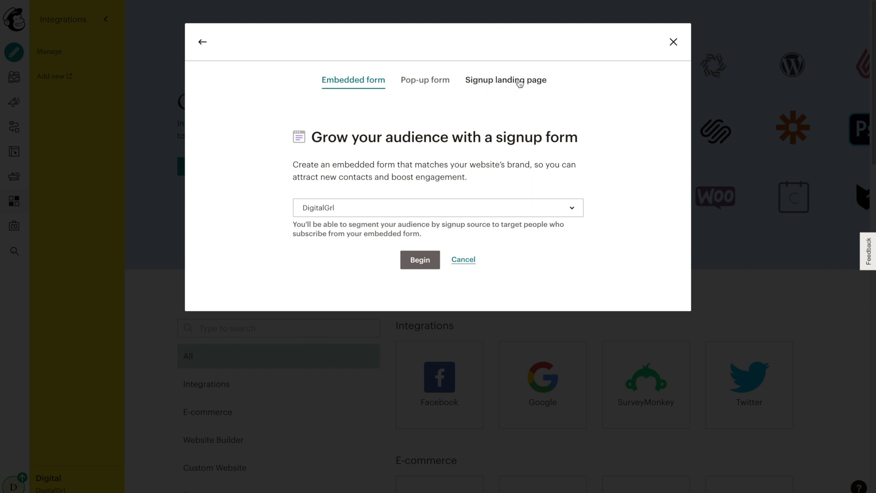
{"action": "left_click", "coordinate": [517, 82]}
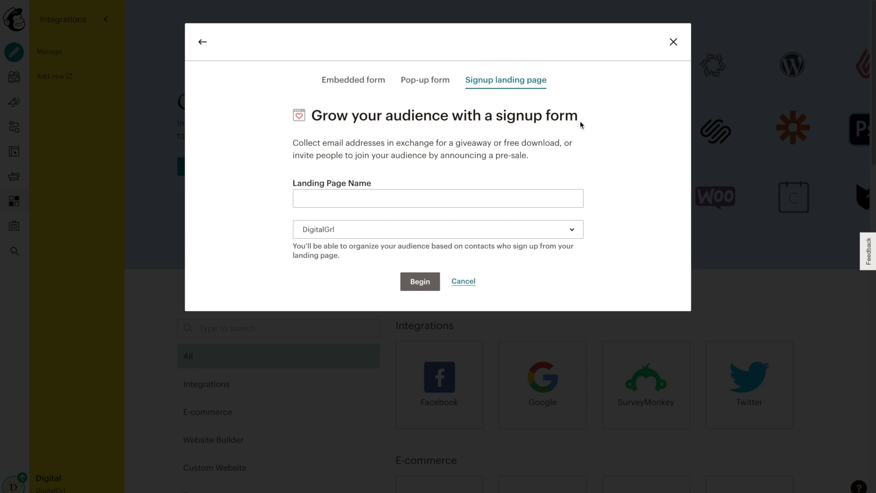
Name the landing page "Newsletter Signup" and begin building it for the DigitalGrl audience.
{"action": "left_click", "coordinate": [522, 196]}
{"action": "type", "text": "Newsletter S"}
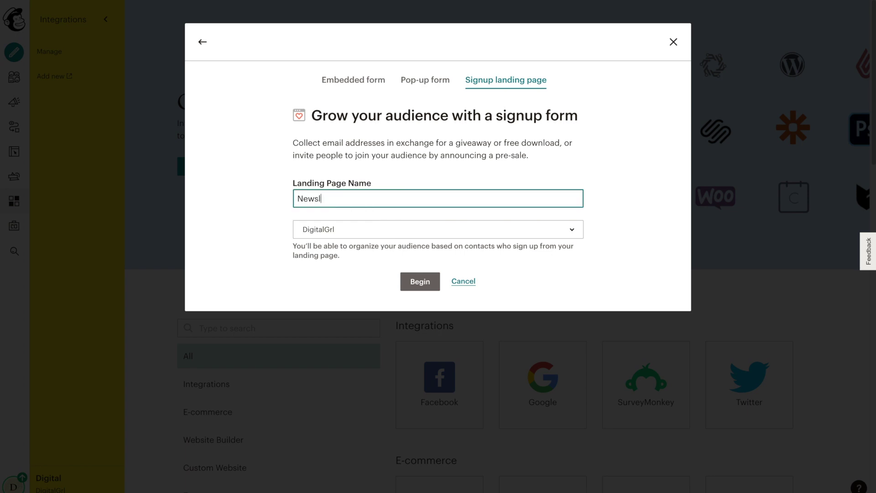
{"action": "type", "text": "ignup"}
{"action": "left_click", "coordinate": [436, 284]}
{"action": "left_click", "coordinate": [435, 284]}
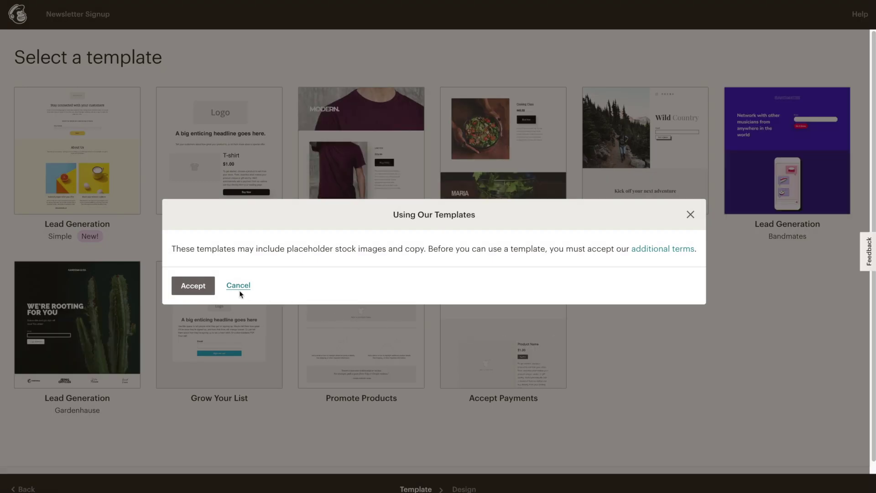
Accept the additional template terms and choose the Grow Your List template.
{"action": "left_click", "coordinate": [197, 293]}
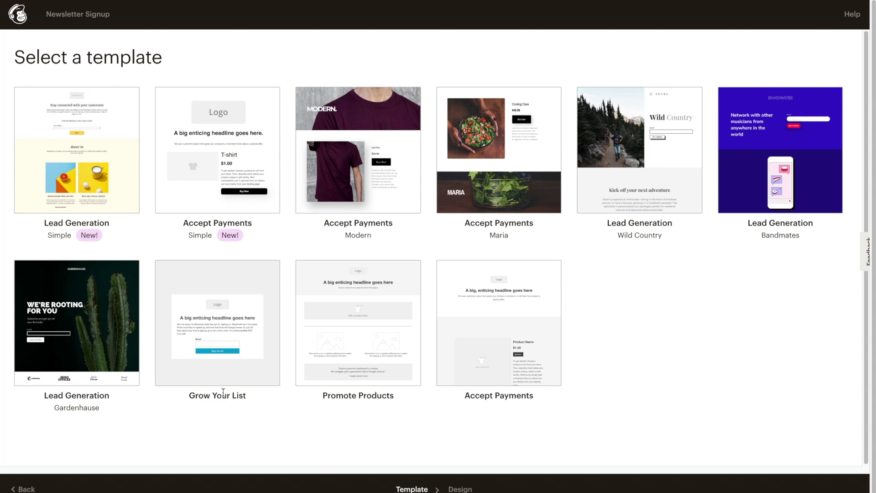
{"action": "left_click", "coordinate": [216, 321]}
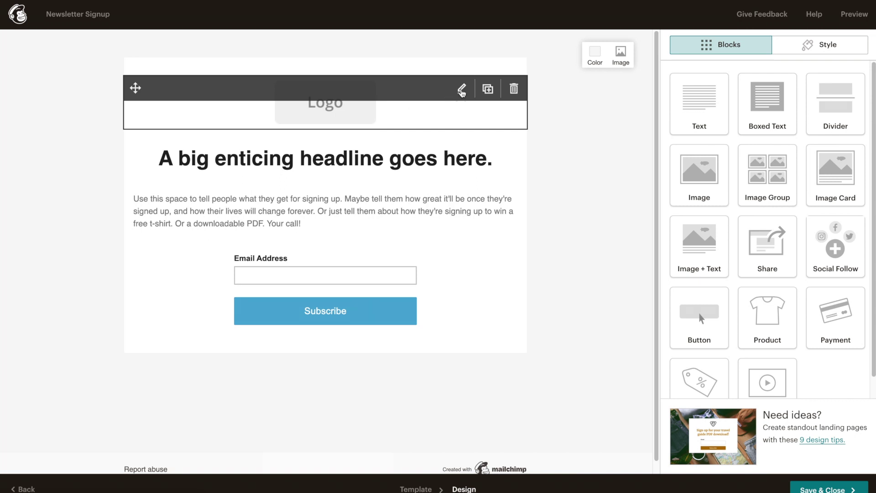
Replace the logo placeholder with logo-blk.png, uploading it as the default logo and inserting it.
{"action": "left_click", "coordinate": [462, 90]}
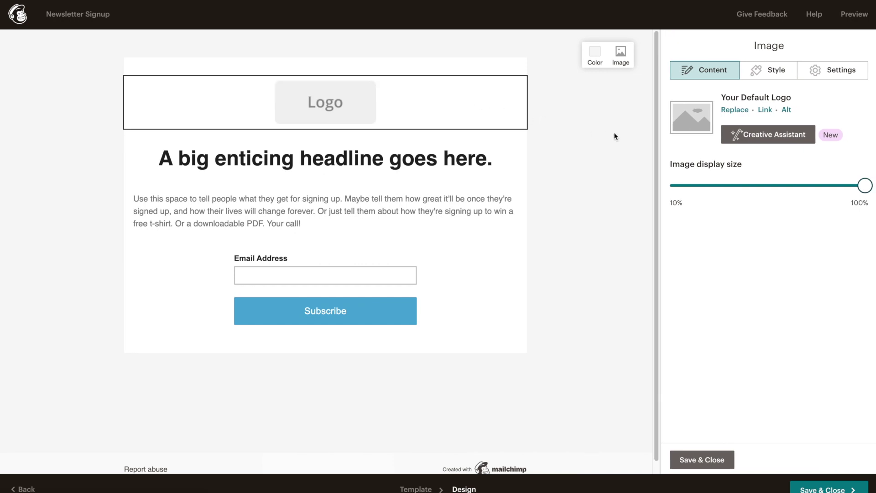
{"action": "left_click", "coordinate": [735, 109]}
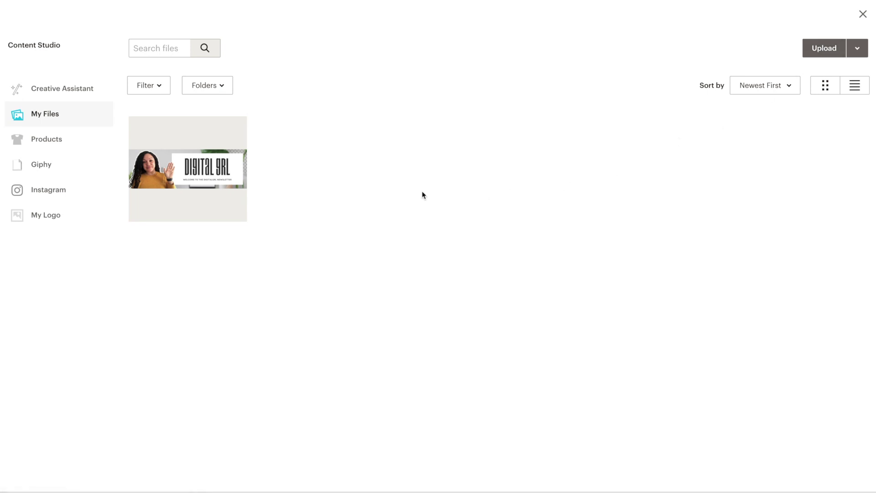
{"action": "left_click", "coordinate": [45, 222]}
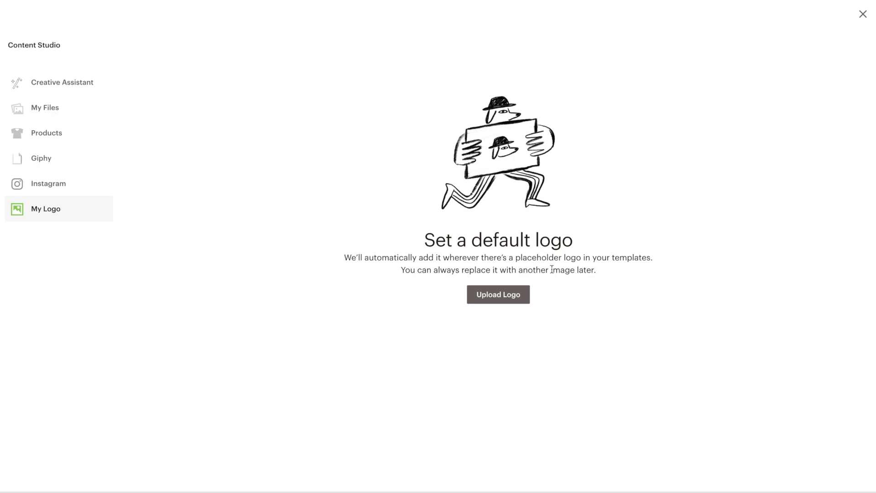
{"action": "left_click_drag", "start_coordinate": [403, 269], "coordinate": [598, 277]}
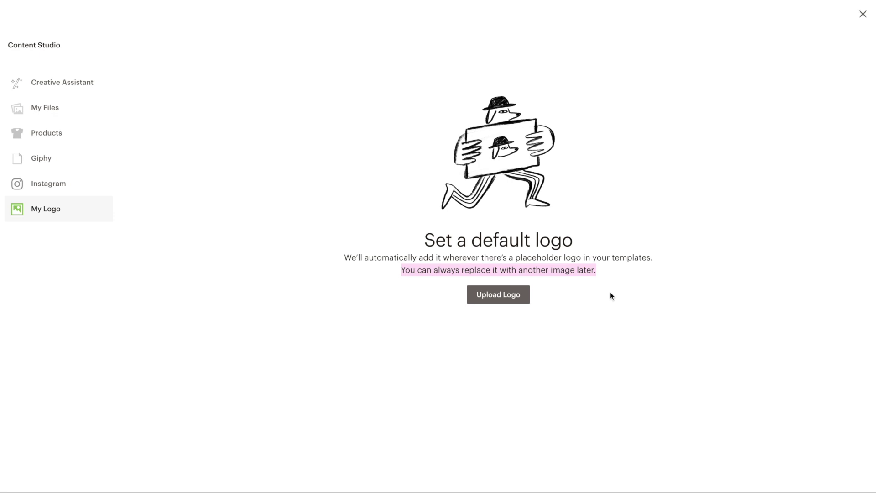
{"action": "left_click", "coordinate": [570, 315]}
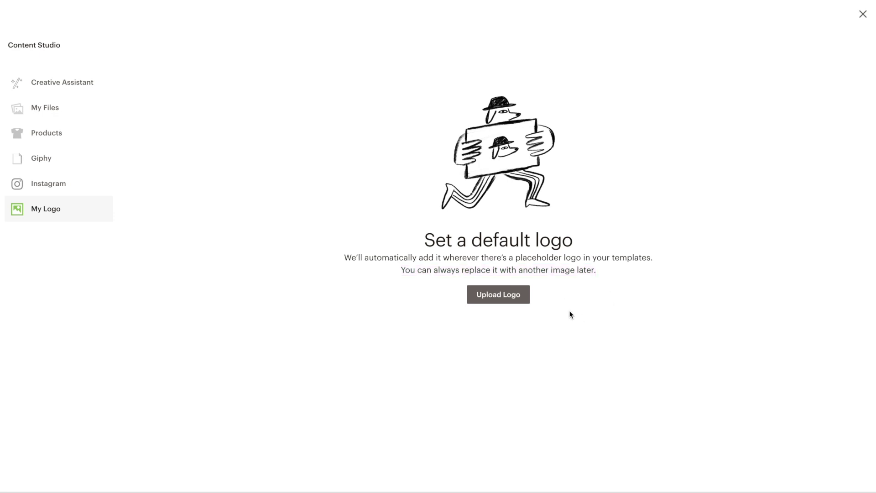
{"action": "left_click", "coordinate": [490, 304]}
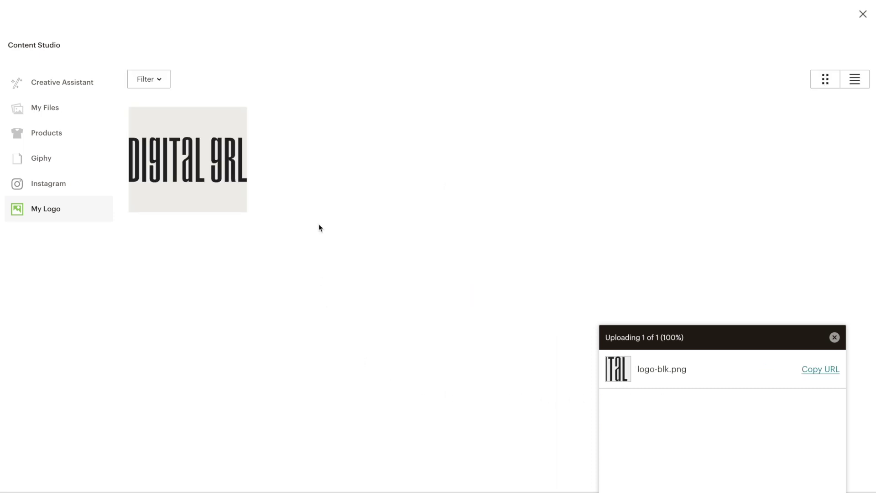
{"action": "left_click", "coordinate": [176, 145]}
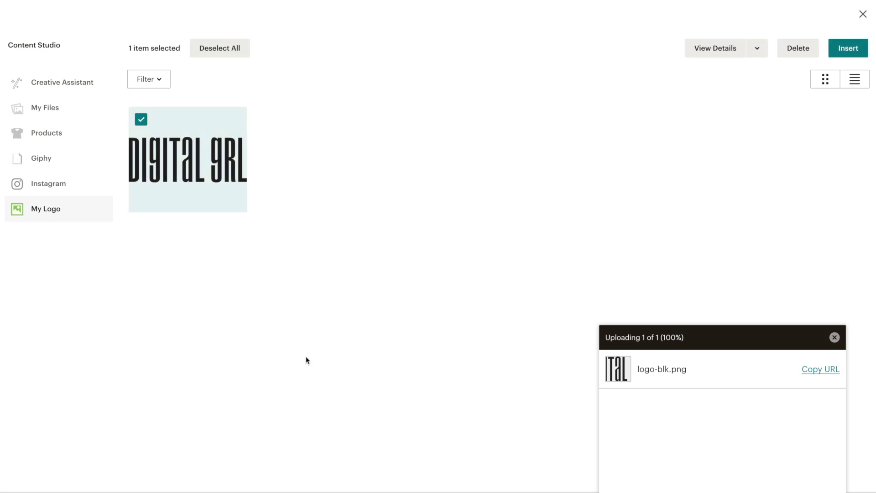
{"action": "left_click", "coordinate": [839, 55]}
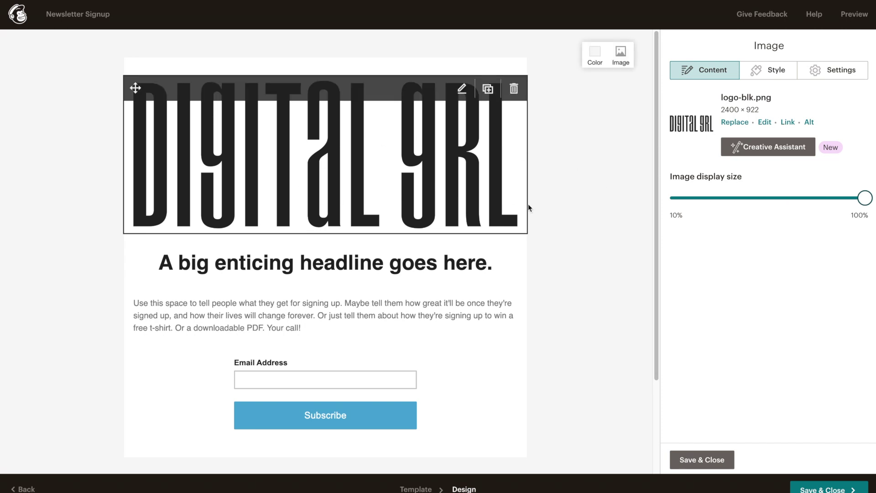
{"action": "left_click_drag", "start_coordinate": [864, 199], "coordinate": [728, 201]}
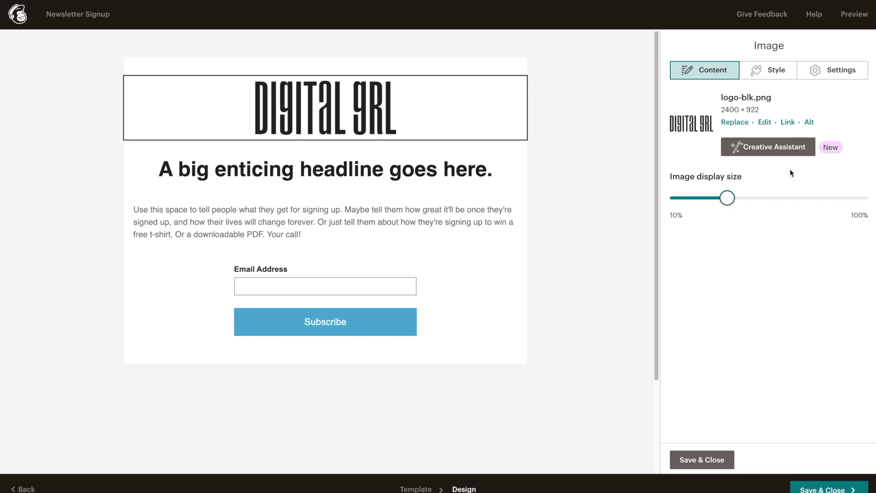
{"action": "left_click", "coordinate": [788, 123]}
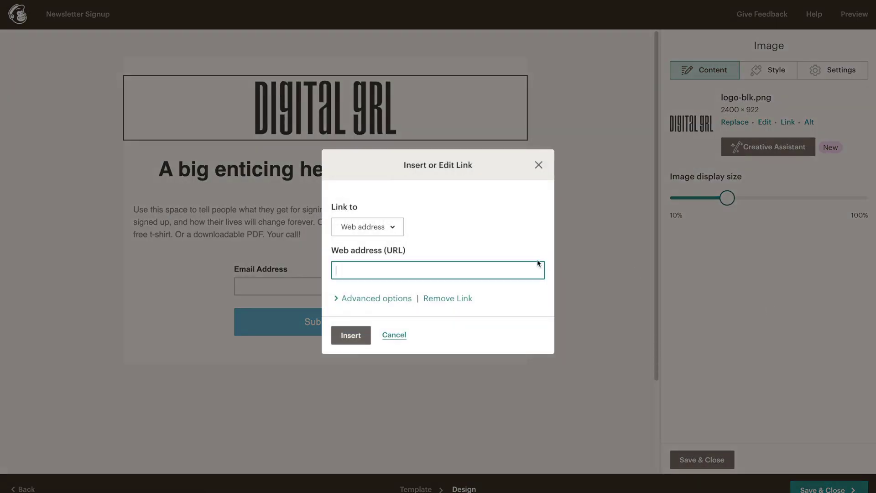
{"action": "type", "text": "http://digitalgrl.com/"}
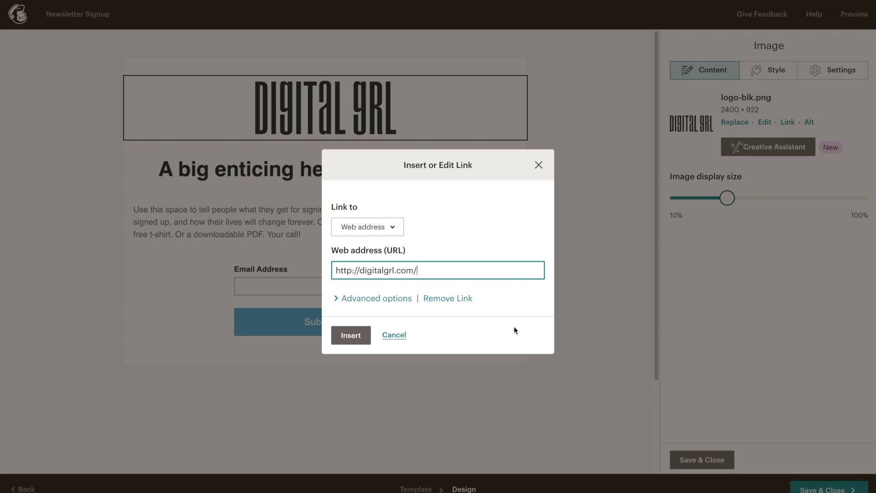
{"action": "left_click", "coordinate": [359, 337]}
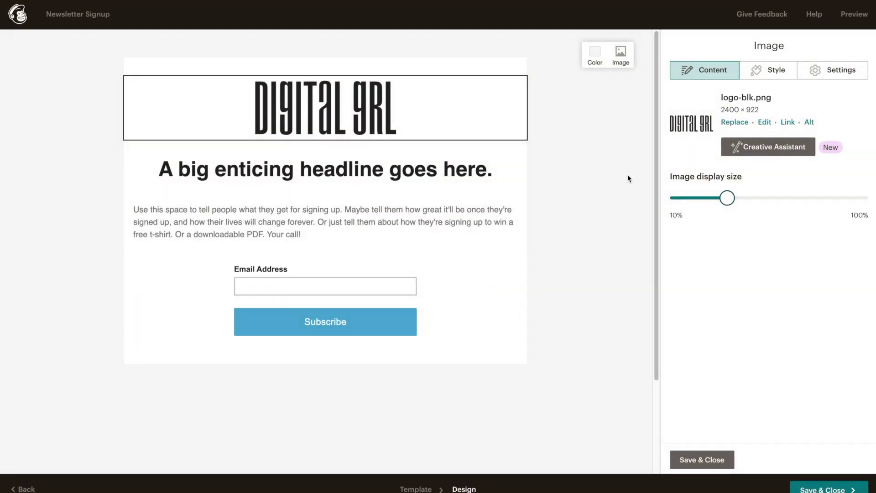
Try left alignment for the logo image, and return it to center alignment.
{"action": "mouse_move", "coordinate": [351, 117]}
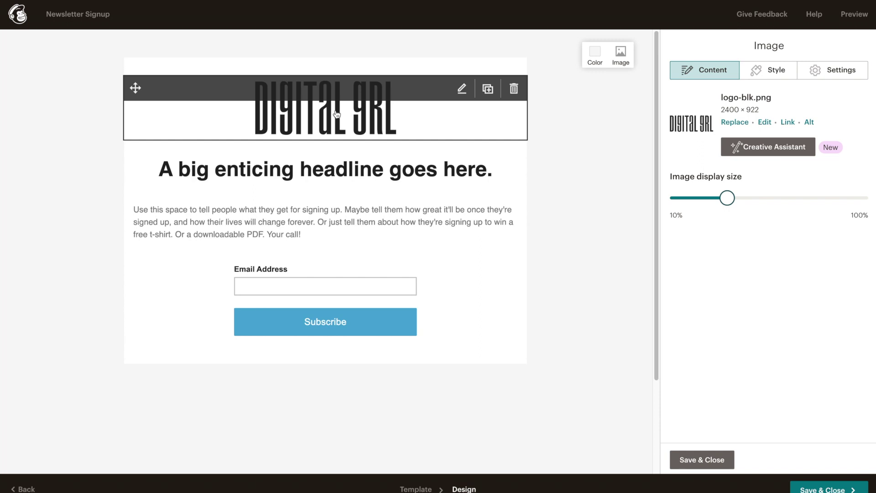
{"action": "left_click", "coordinate": [835, 71]}
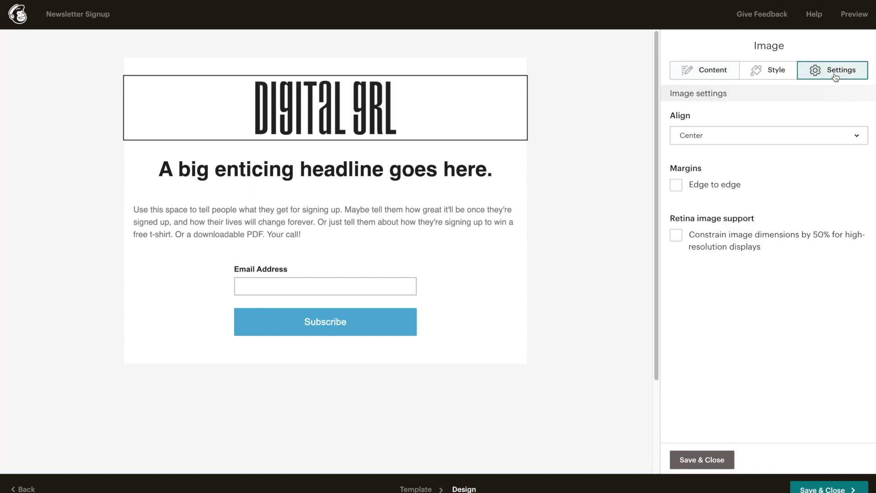
{"action": "left_click", "coordinate": [755, 133]}
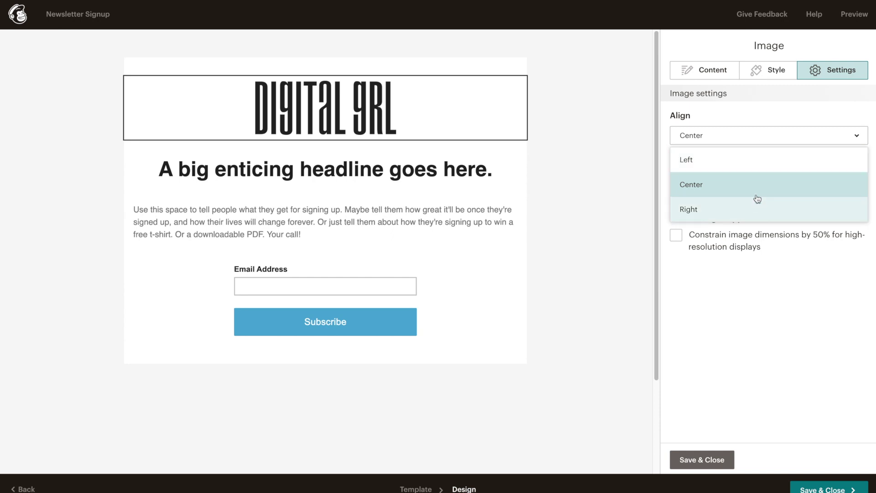
{"action": "left_click", "coordinate": [744, 166]}
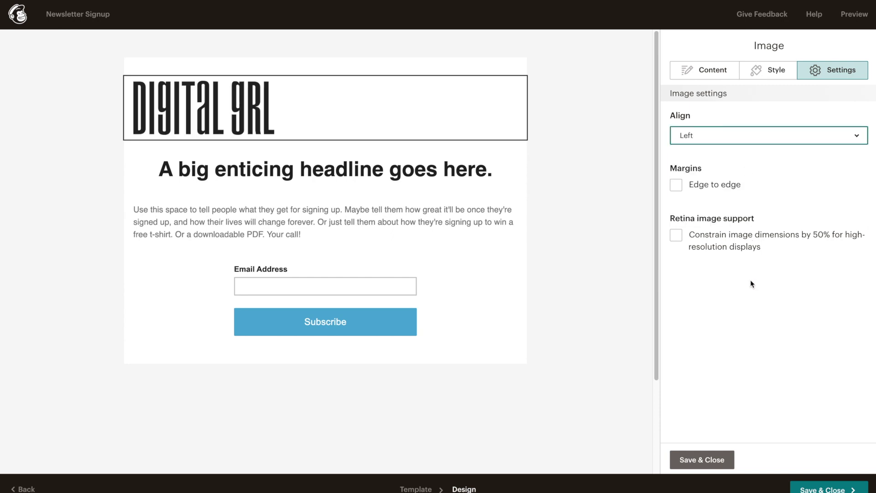
{"action": "left_click", "coordinate": [736, 134]}
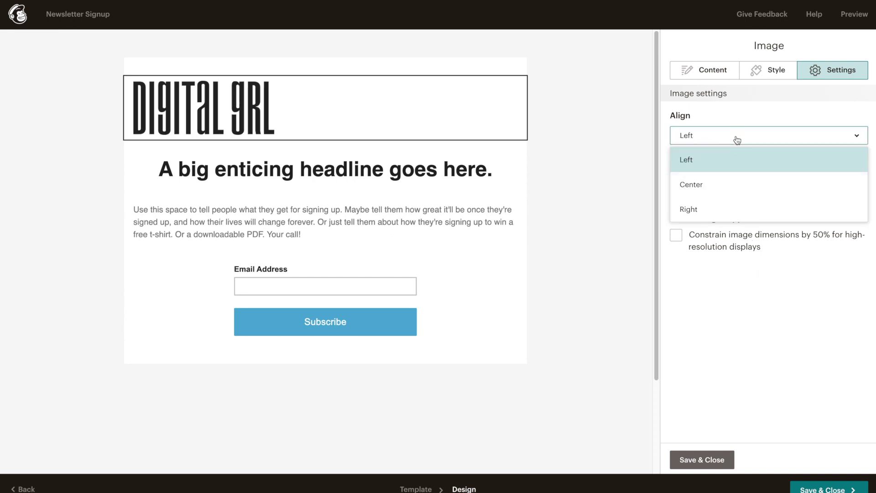
{"action": "left_click", "coordinate": [725, 181]}
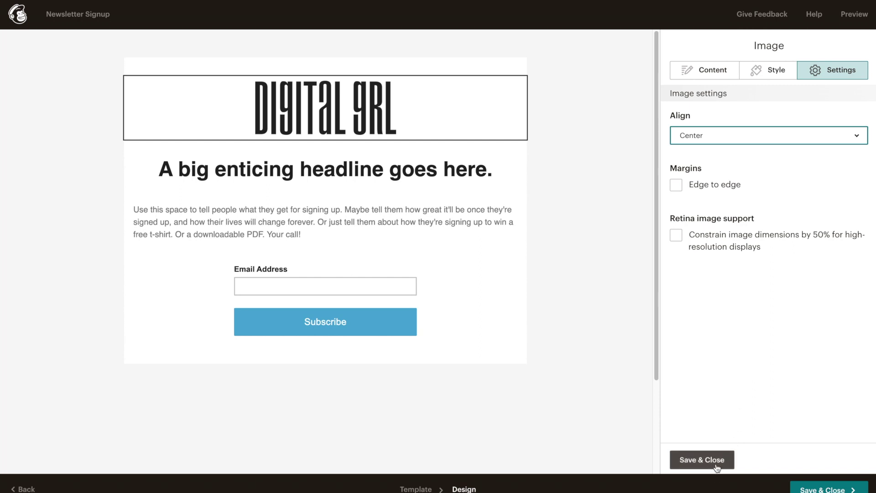
Save the logo block, and replace the headline with "Signup for FREE digital marketing tips, tricks and tutorials.", saving that block too.
{"action": "left_click", "coordinate": [702, 459]}
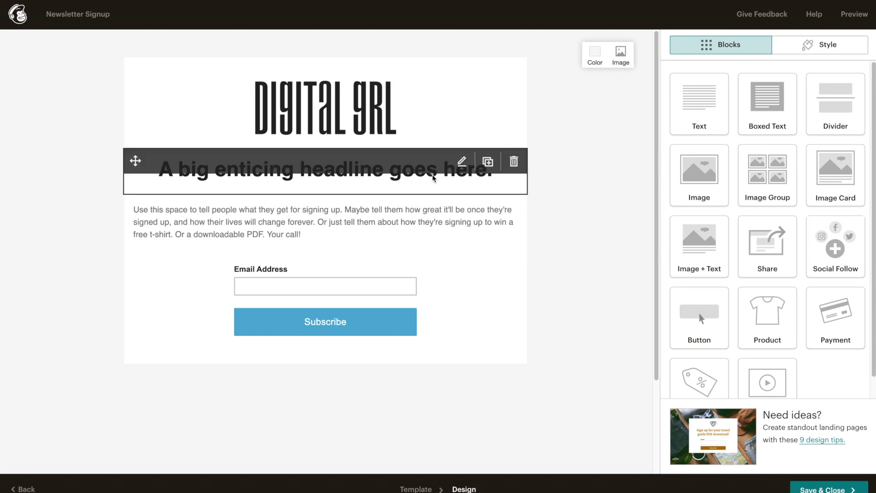
{"action": "left_click", "coordinate": [461, 166]}
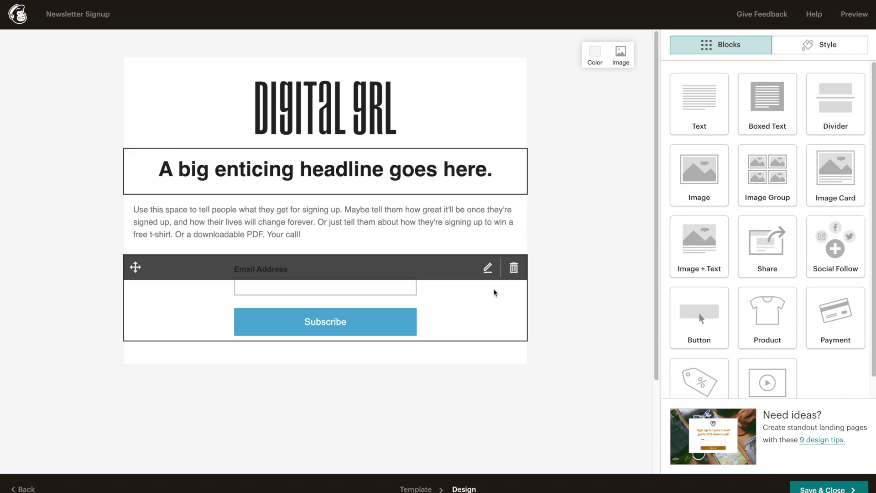
{"action": "left_click_drag", "start_coordinate": [671, 155], "coordinate": [737, 180]}
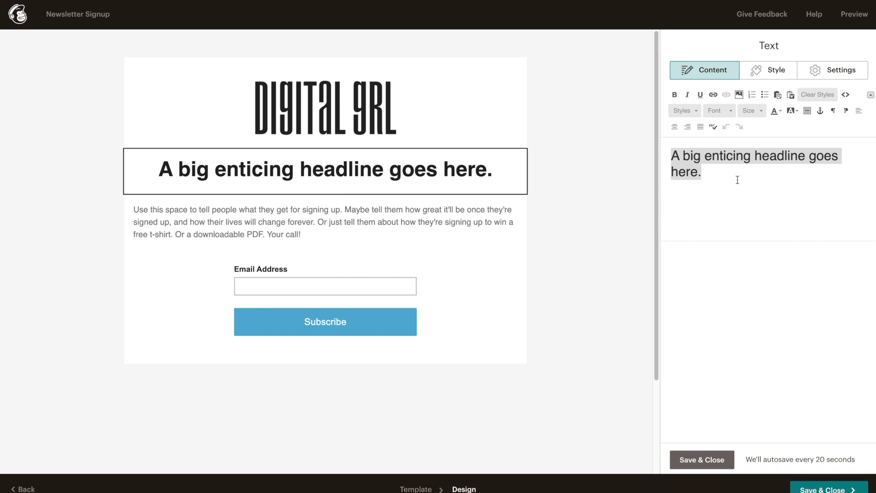
{"action": "type", "text": "Signup for a"}
{"action": "key", "text": "BackSpace"}
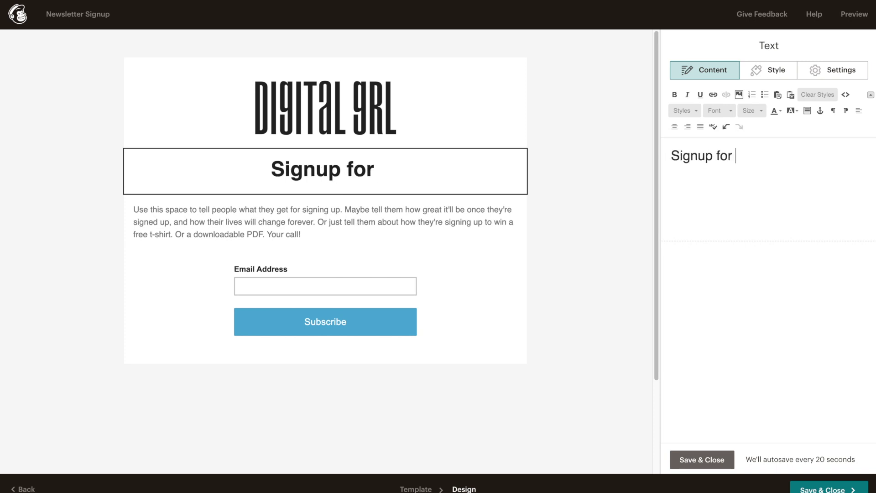
{"action": "type", "text": "FREE digital marketing tips, tricks and tutorials."}
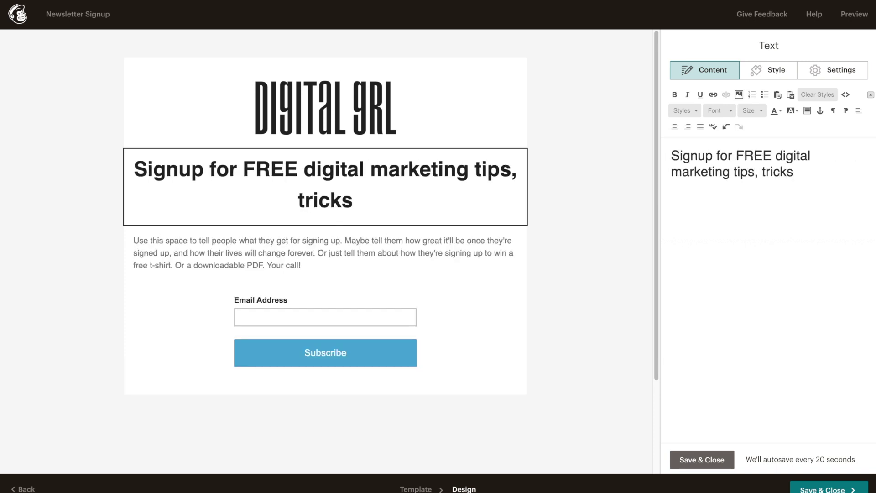
{"action": "left_click", "coordinate": [688, 455]}
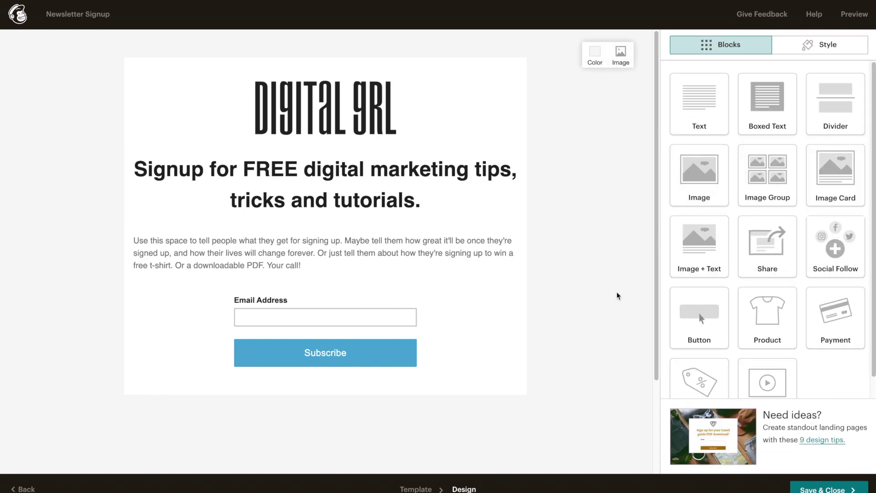
Replace the placeholder paragraph below the headline with "Learn how to increase your engagement and grow your audience through in-depth".
{"action": "mouse_move", "coordinate": [456, 249]}
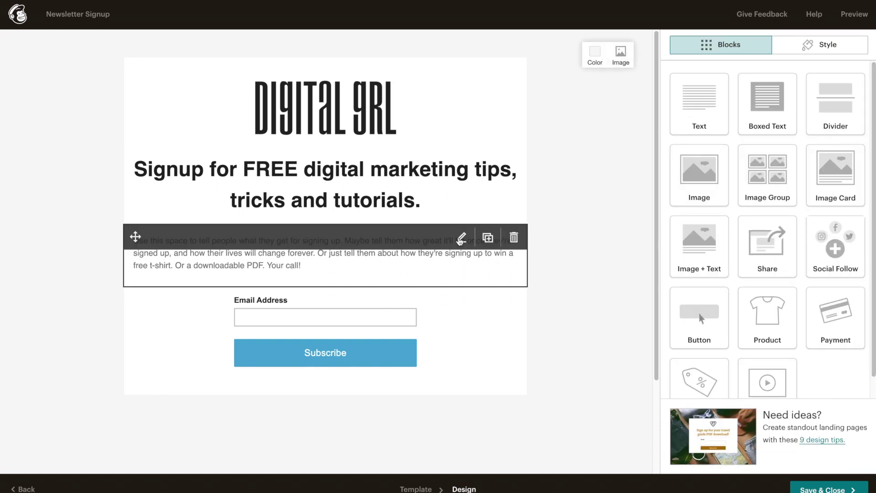
{"action": "left_click", "coordinate": [459, 238]}
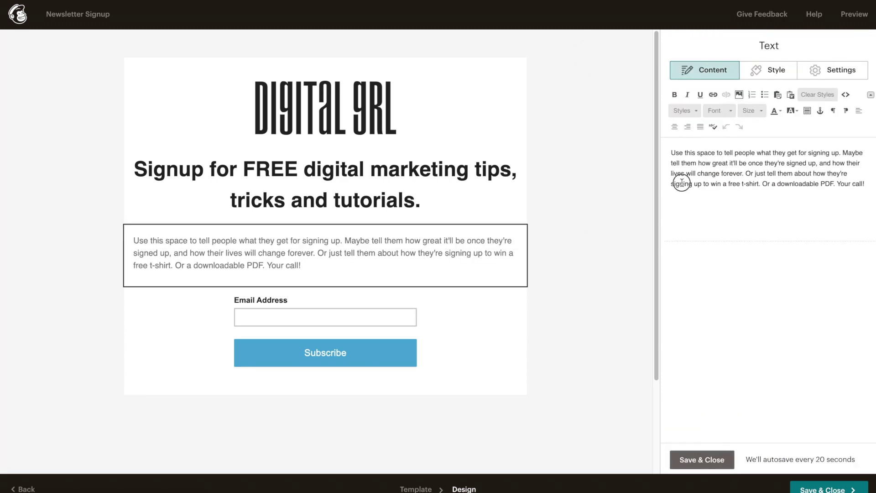
{"action": "triple_click", "coordinate": [681, 183]}
{"action": "type", "text": "Learn how to increase your engageme"}
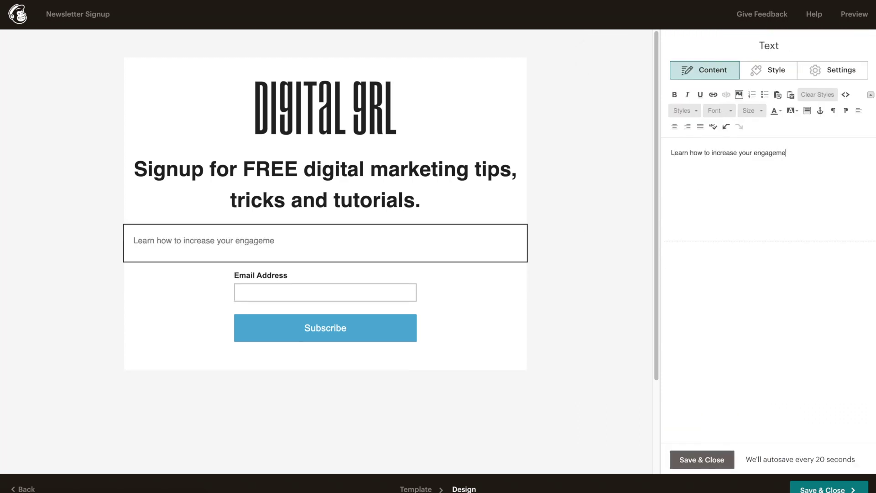
{"action": "type", "text": "nt and grow your audience through in-depth"}
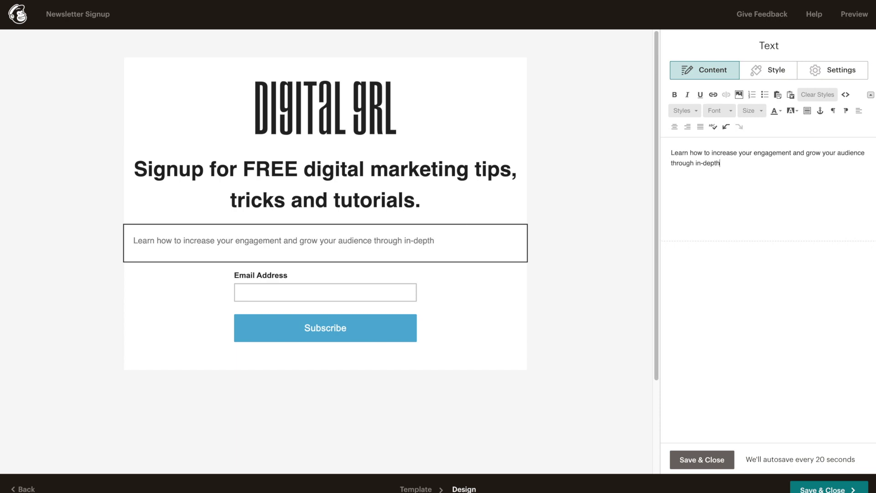
Finish the paragraph with "video tutorials. My goal is to help you achieve success in a digital world!" and save the block.
{"action": "type", "text": " video tutorials.  My goal is to help you "}
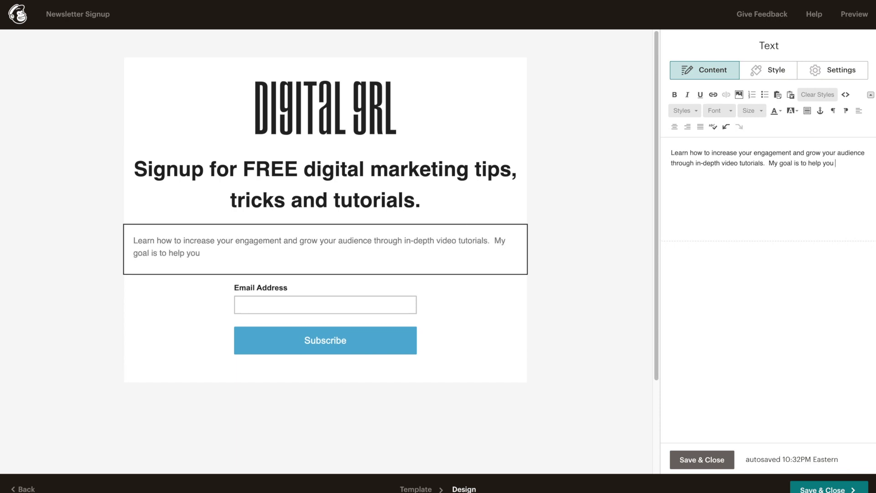
{"action": "type", "text": "achieve success in a digital world"}
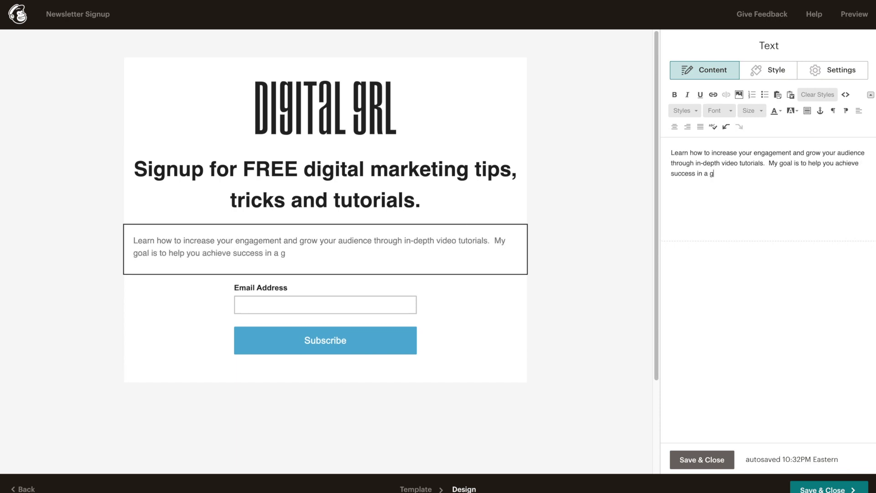
{"action": "type", "text": "!"}
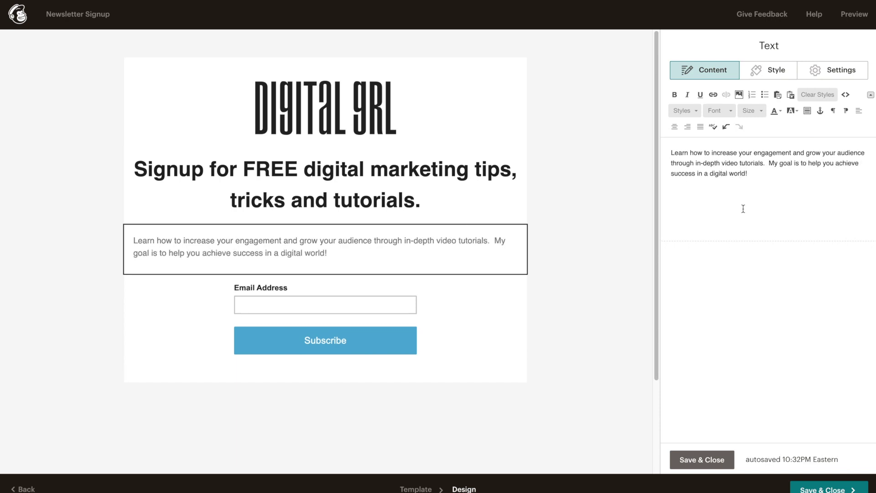
{"action": "left_click", "coordinate": [702, 460]}
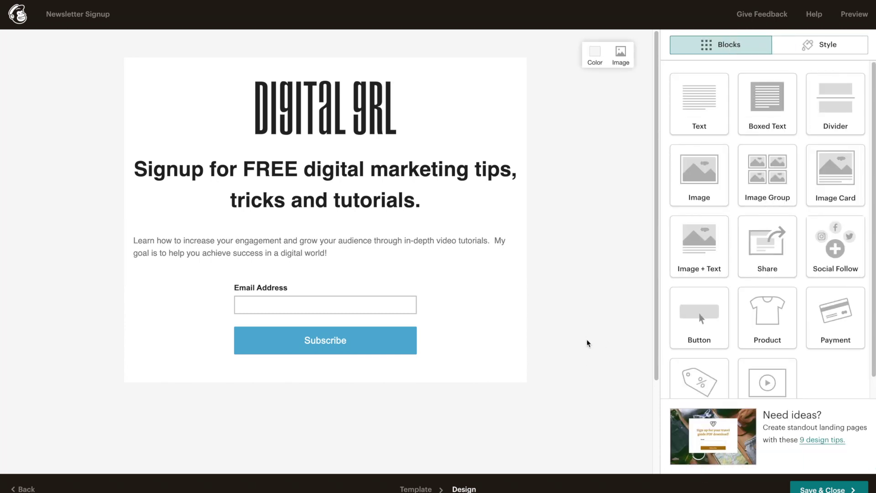
Open the headline text block for editing.
{"action": "mouse_move", "coordinate": [359, 191]}
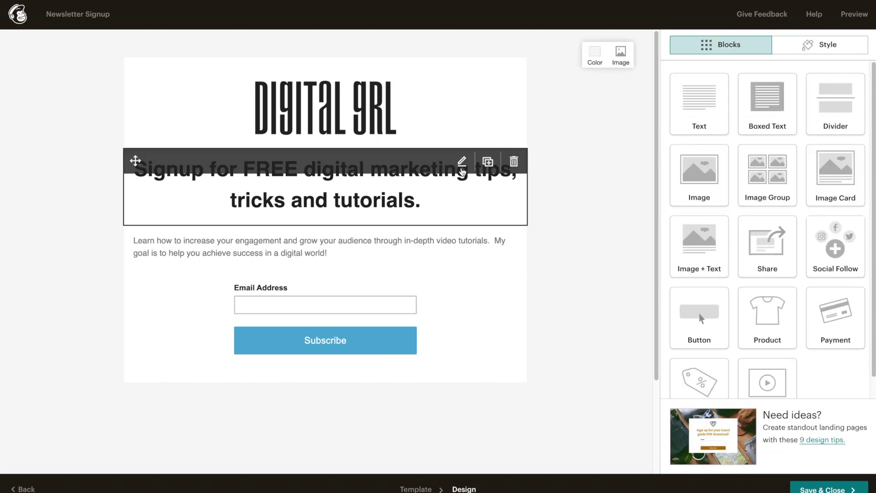
{"action": "left_click", "coordinate": [462, 162]}
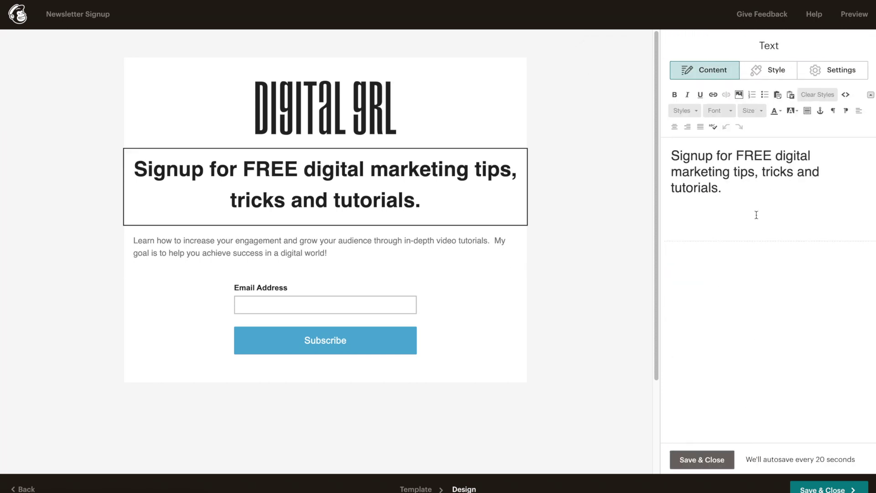
Try bold, underline and italic on the word "tutorials" in the headline, and remove the formatting again.
{"action": "double_click", "coordinate": [692, 187]}
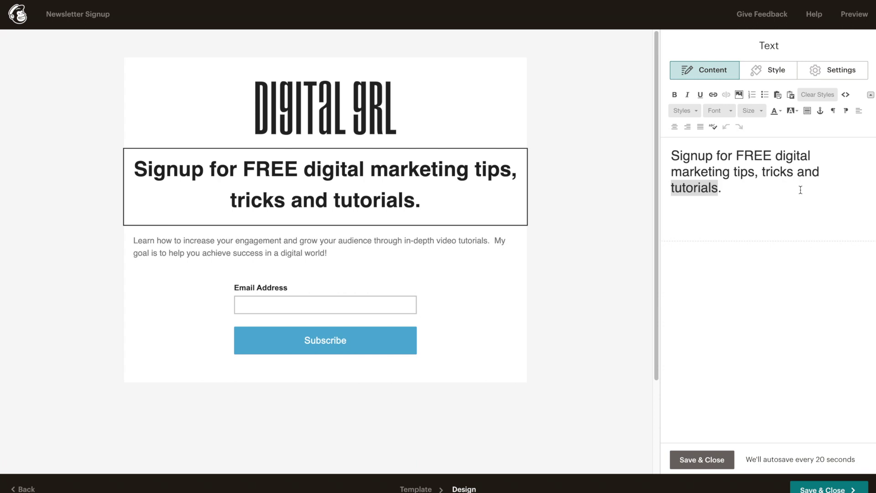
{"action": "left_click", "coordinate": [675, 94]}
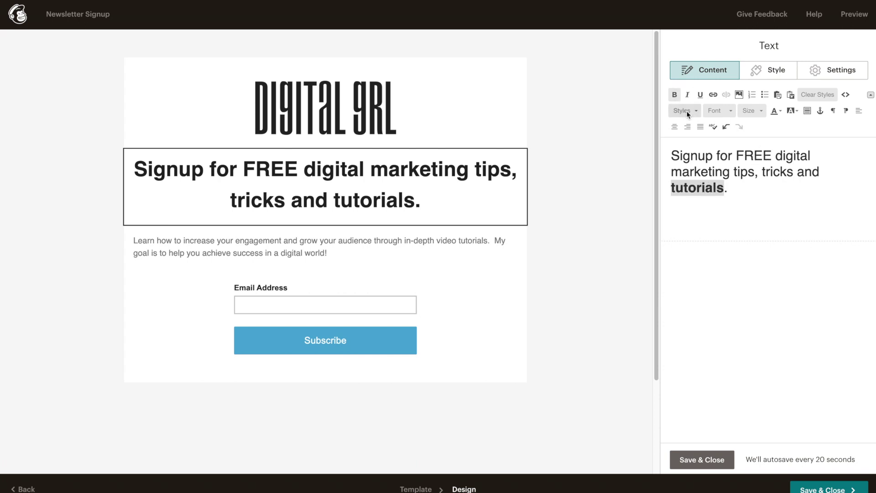
{"action": "left_click", "coordinate": [700, 95]}
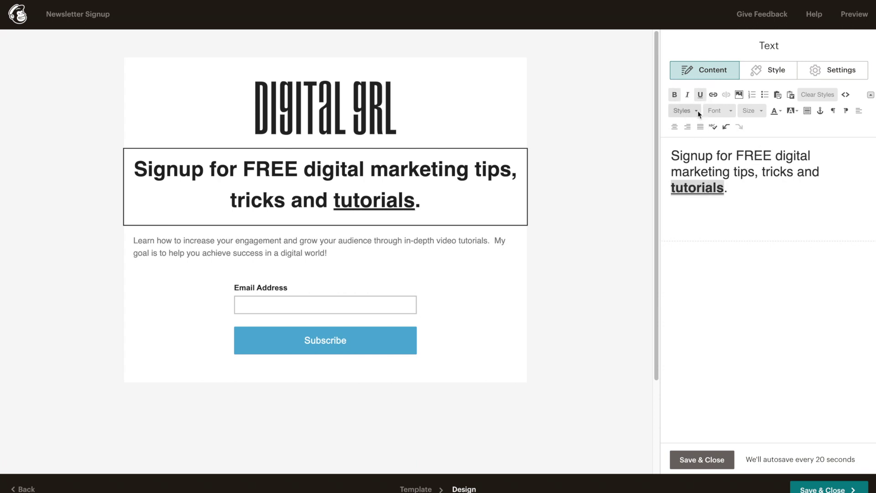
{"action": "left_click", "coordinate": [687, 95]}
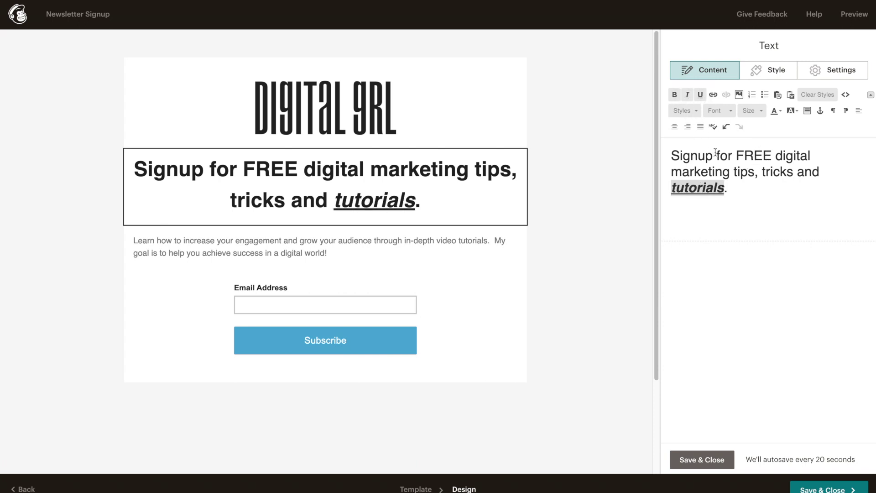
{"action": "left_click", "coordinate": [701, 94]}
{"action": "left_click", "coordinate": [687, 94]}
Set the whole headline's font size to 26 after trying 24, and save the block.
{"action": "left_click", "coordinate": [726, 171]}
{"action": "left_click_drag", "start_coordinate": [731, 190], "coordinate": [671, 148]}
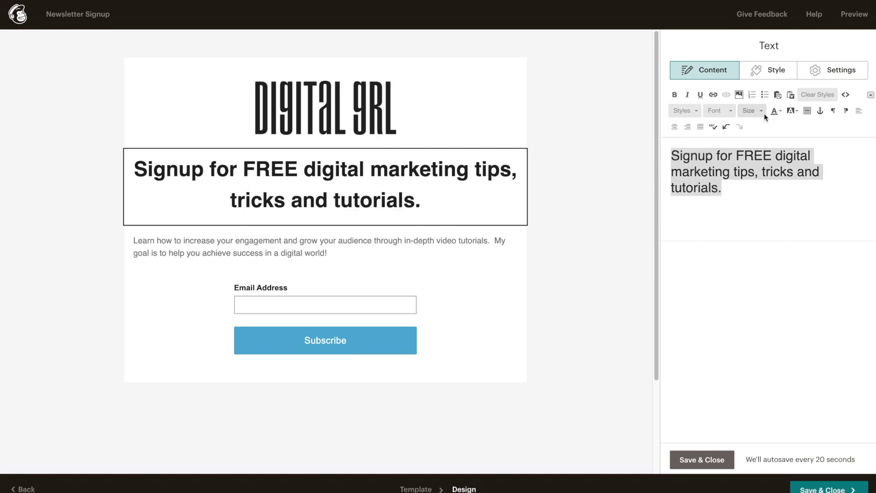
{"action": "left_click", "coordinate": [753, 189]}
{"action": "left_click_drag", "start_coordinate": [728, 185], "coordinate": [671, 155]}
{"action": "left_click", "coordinate": [762, 111]}
{"action": "mouse_move", "coordinate": [795, 124]}
{"action": "left_mouse_down"}
{"action": "mouse_move", "coordinate": [798, 132]}
{"action": "mouse_move", "coordinate": [796, 123]}
{"action": "left_mouse_up"}
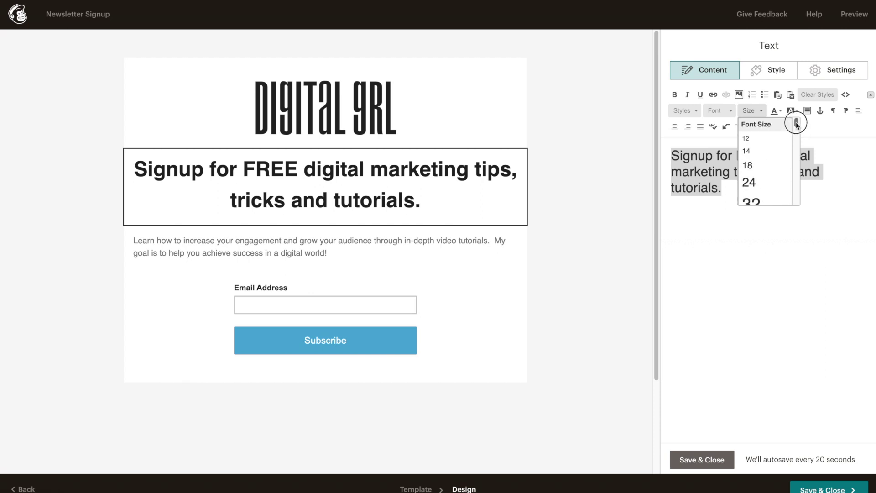
{"action": "left_click", "coordinate": [749, 182]}
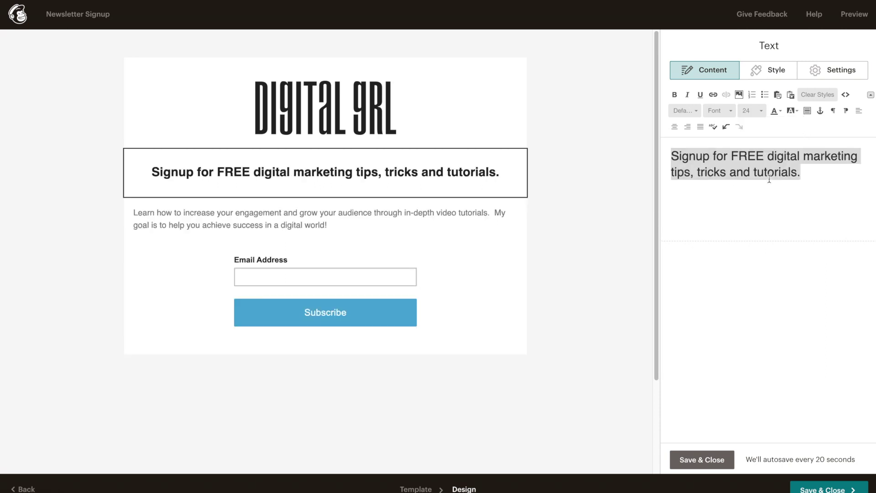
{"action": "left_click", "coordinate": [763, 113]}
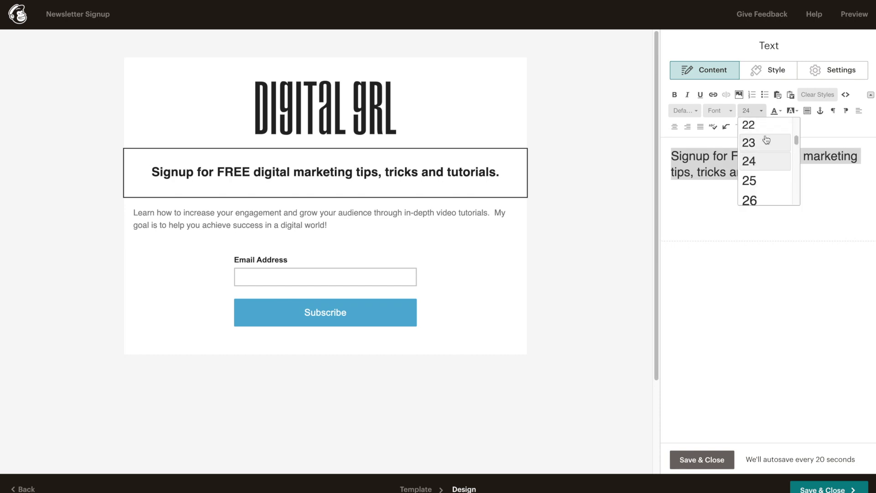
{"action": "left_click", "coordinate": [762, 194]}
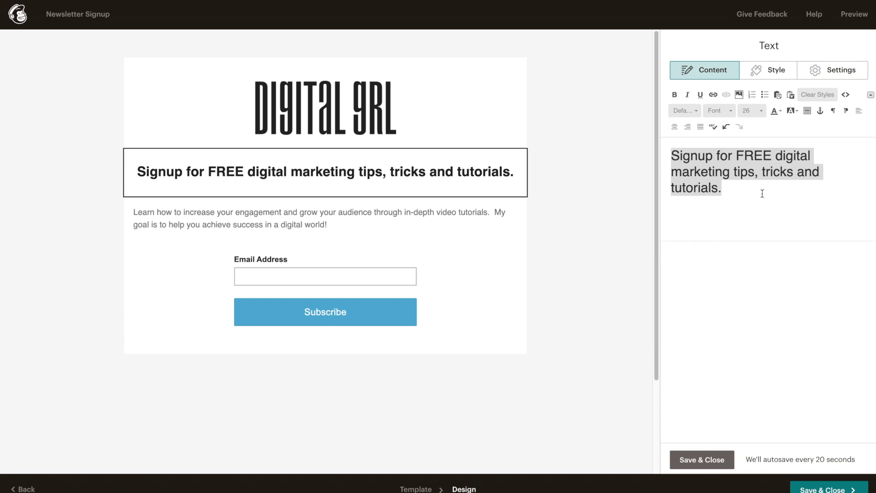
{"action": "left_click", "coordinate": [726, 458]}
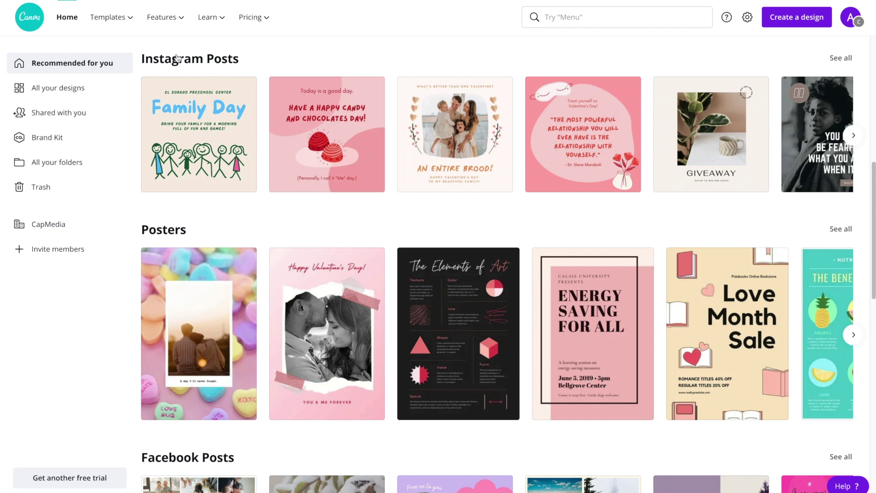
Switch to Canva and create a new blank design with a custom size of 400 × 200 px.
{"action": "mouse_move", "coordinate": [97, 17]}
{"action": "left_click", "coordinate": [790, 27]}
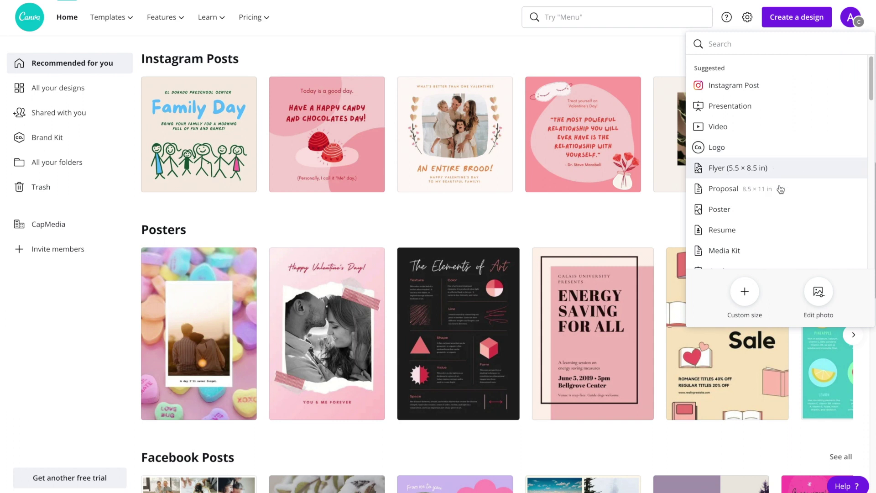
{"action": "left_click", "coordinate": [746, 294]}
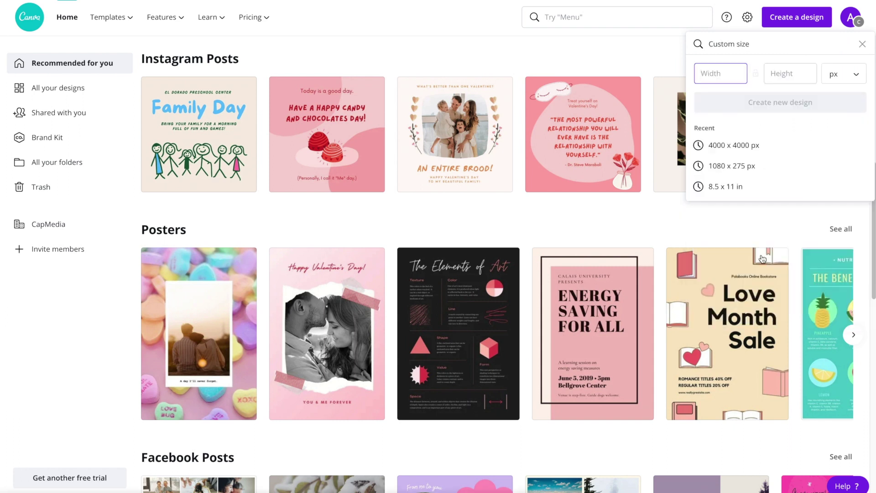
{"action": "left_click", "coordinate": [786, 128]}
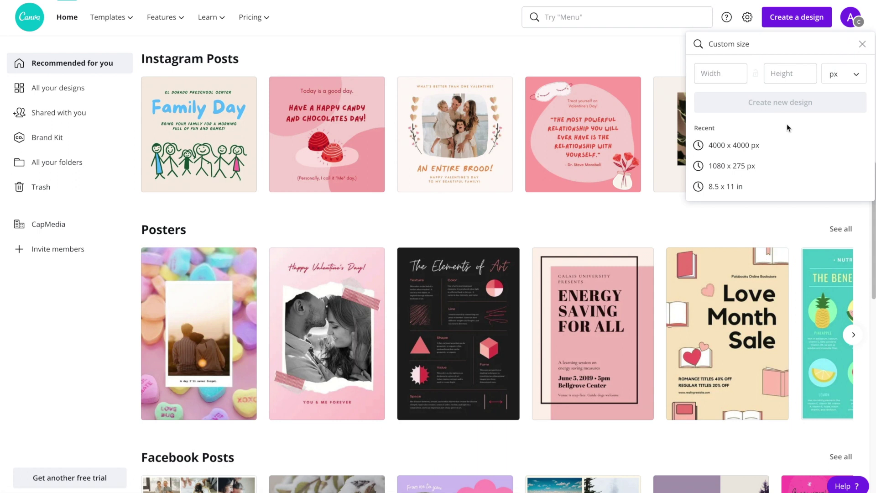
{"action": "left_click", "coordinate": [725, 77]}
{"action": "type", "text": "400"}
{"action": "key", "text": "Tab"}
{"action": "type", "text": "200"}
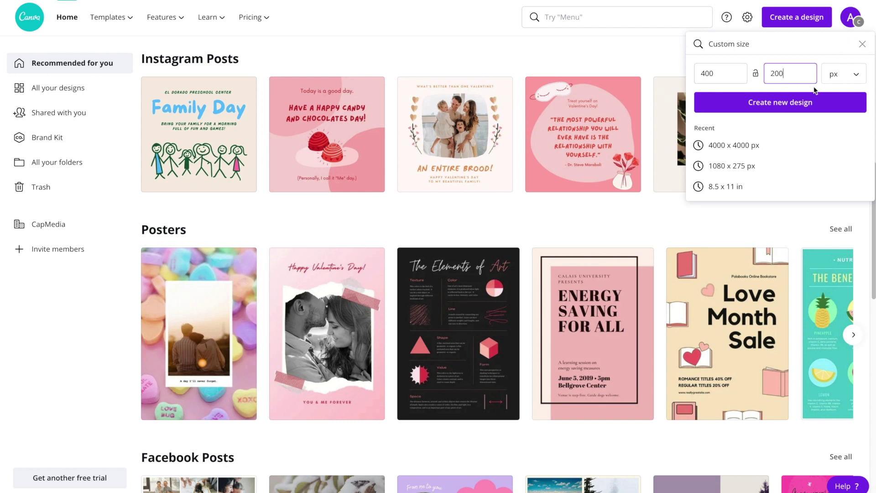
{"action": "left_click", "coordinate": [823, 110]}
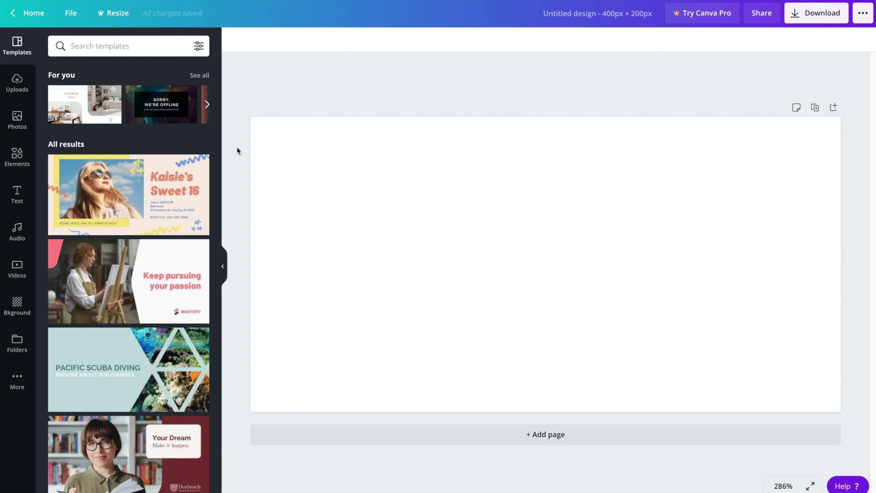
Search the elements for "mailchimp", add the free colour monkey logo and place it in the left half of the canvas.
{"action": "left_click", "coordinate": [218, 129]}
{"action": "mouse_move", "coordinate": [217, 129]}
{"action": "left_mouse_down"}
{"action": "mouse_move", "coordinate": [208, 242]}
{"action": "mouse_move", "coordinate": [204, 118]}
{"action": "left_mouse_up"}
{"action": "left_click", "coordinate": [24, 158]}
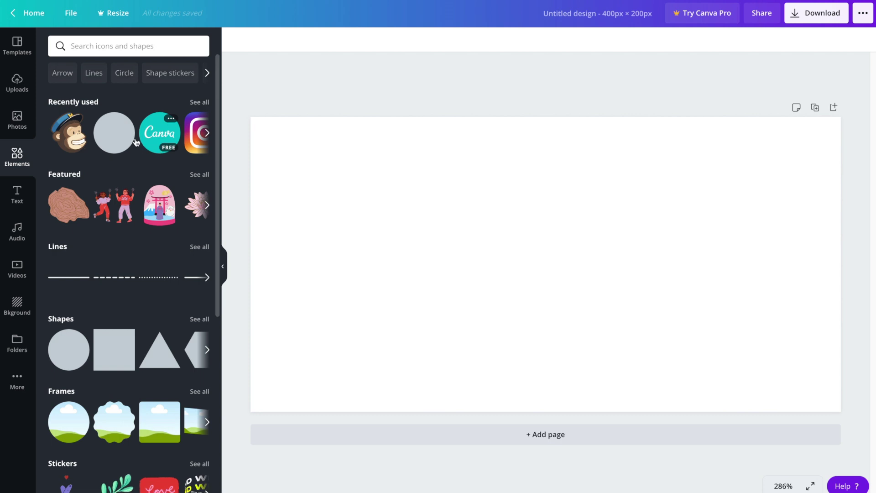
{"action": "left_click", "coordinate": [85, 52]}
{"action": "type", "text": "mailc"}
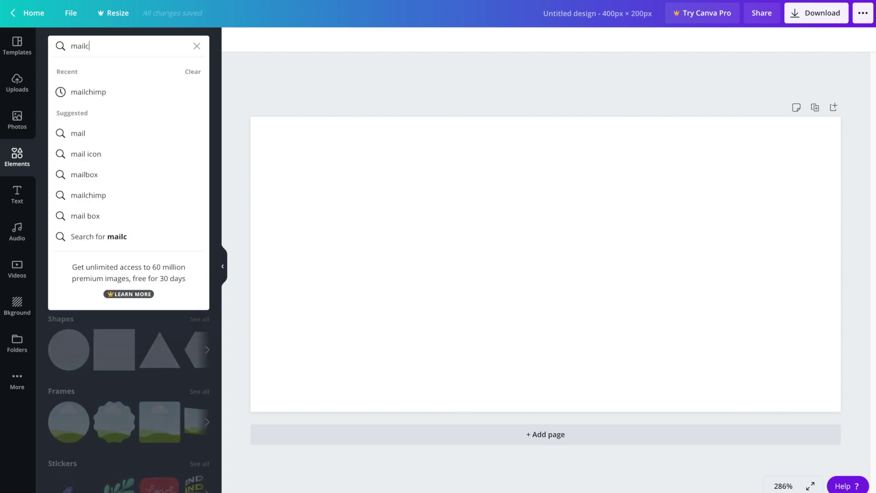
{"action": "left_click", "coordinate": [92, 91]}
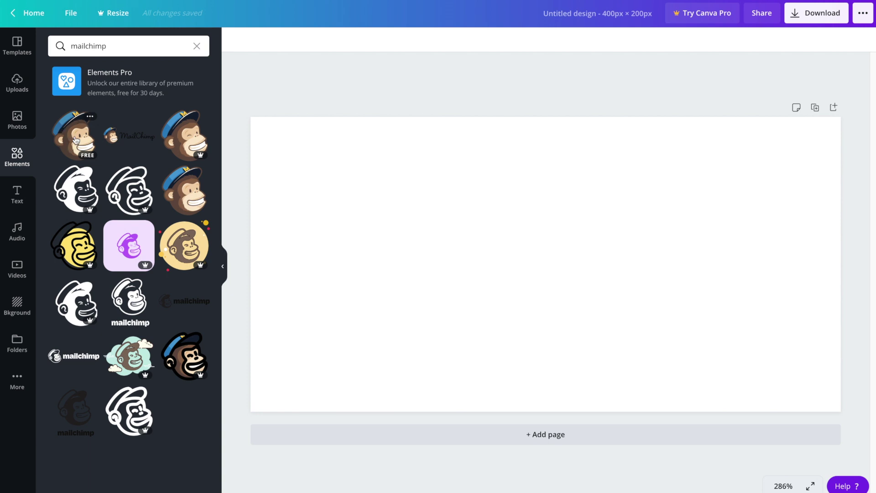
{"action": "left_click", "coordinate": [76, 139]}
{"action": "left_click_drag", "start_coordinate": [565, 273], "coordinate": [439, 267]}
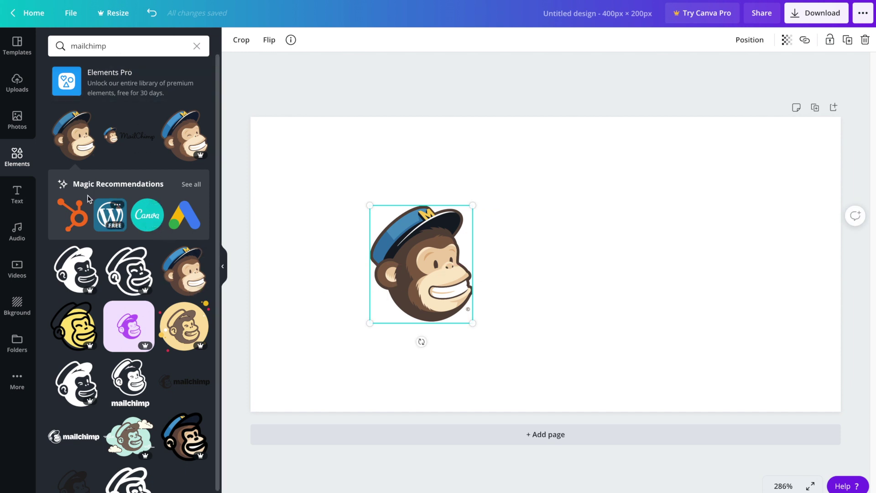
Search the elements for "canva", add the free teal circular Canva logo and move it to the right of the monkey, leaving a gap.
{"action": "left_click", "coordinate": [114, 48]}
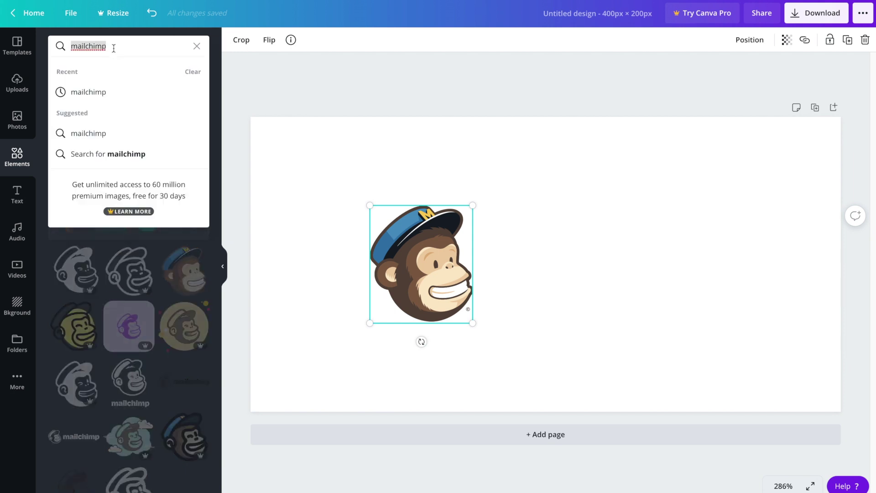
{"action": "type", "text": "canva"}
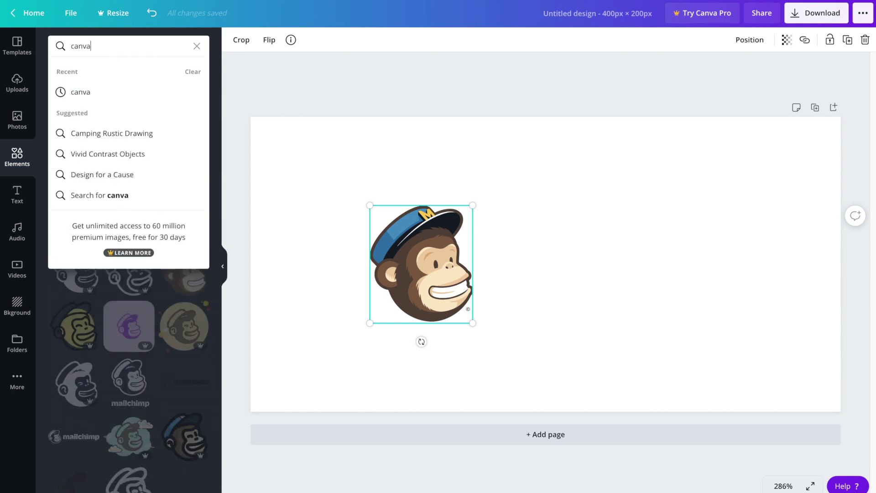
{"action": "key", "text": "Return"}
{"action": "key", "text": "ctrl+z"}
{"action": "left_click_drag", "start_coordinate": [218, 105], "coordinate": [214, 275]}
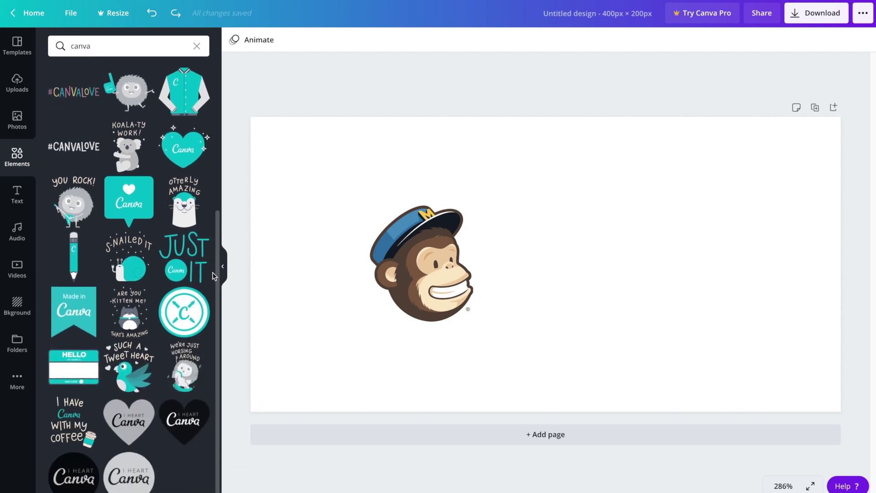
{"action": "left_click_drag", "start_coordinate": [220, 312], "coordinate": [214, 151]}
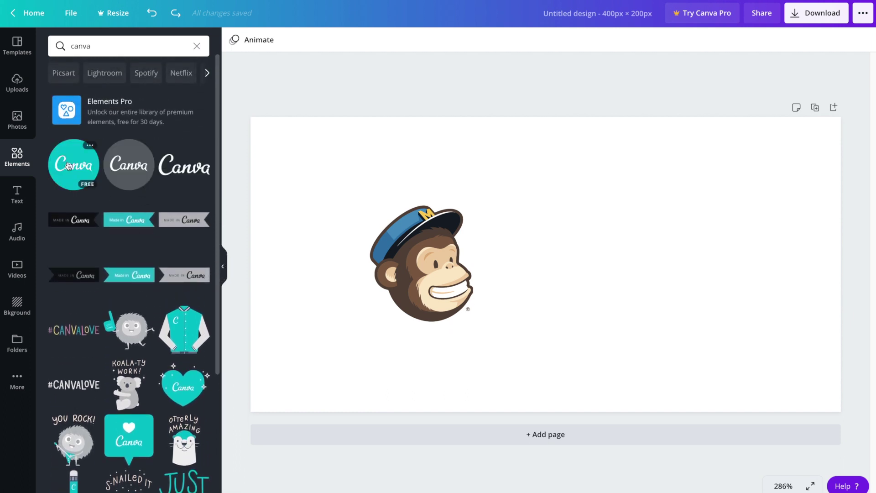
{"action": "left_click", "coordinate": [72, 170]}
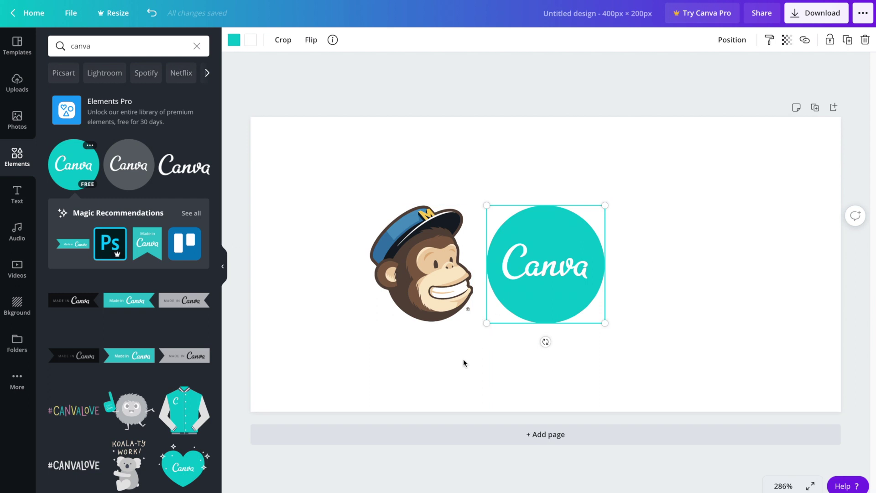
{"action": "left_click_drag", "start_coordinate": [533, 274], "coordinate": [673, 276]}
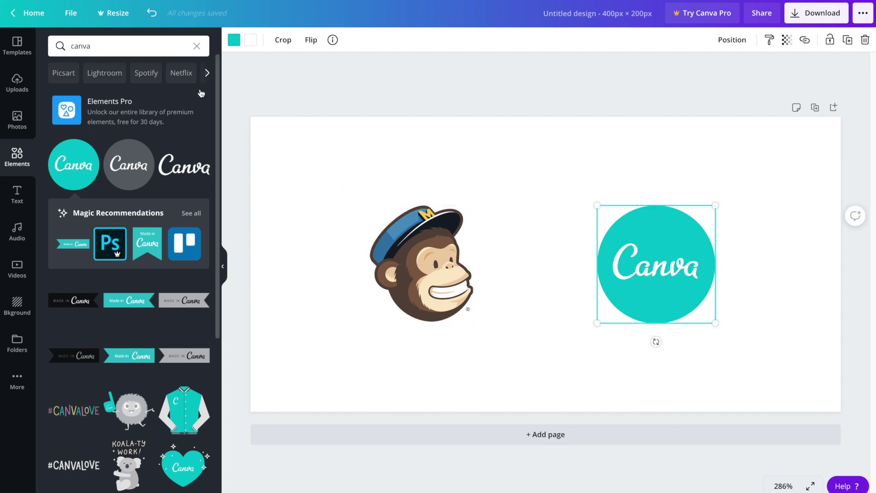
Search the elements for "plus", add the free rounded plus sign, shrink it and centre it between the two logos.
{"action": "left_click", "coordinate": [135, 53]}
{"action": "type", "text": "plus"}
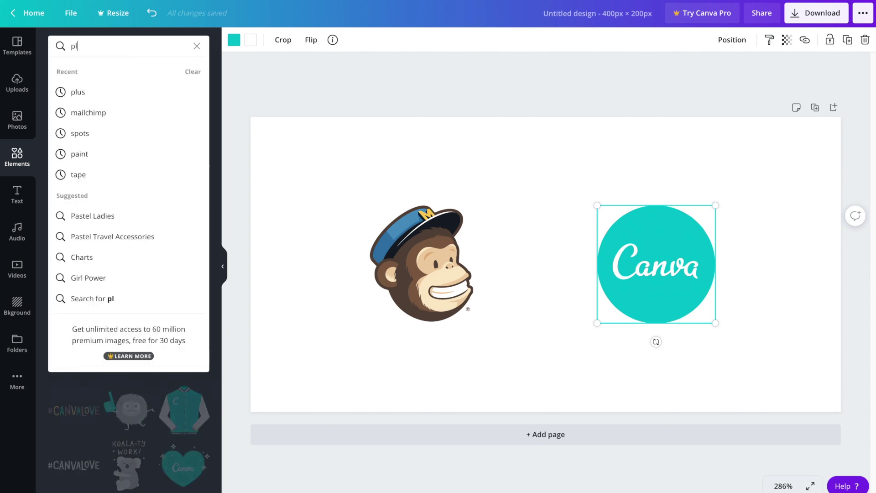
{"action": "key", "text": "Return"}
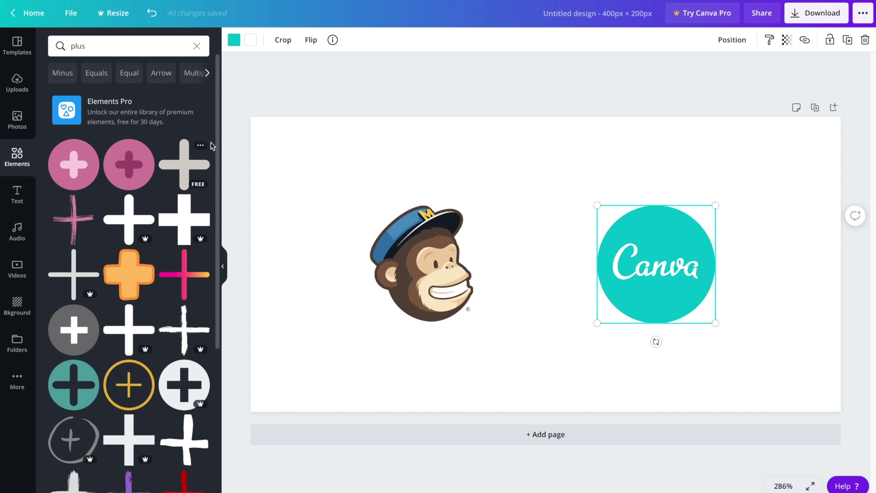
{"action": "left_click_drag", "start_coordinate": [218, 146], "coordinate": [216, 207]}
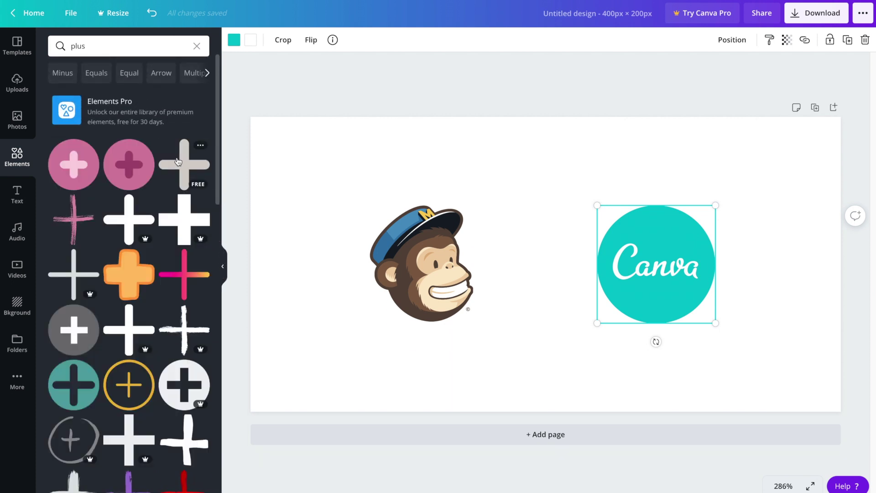
{"action": "left_click", "coordinate": [178, 162]}
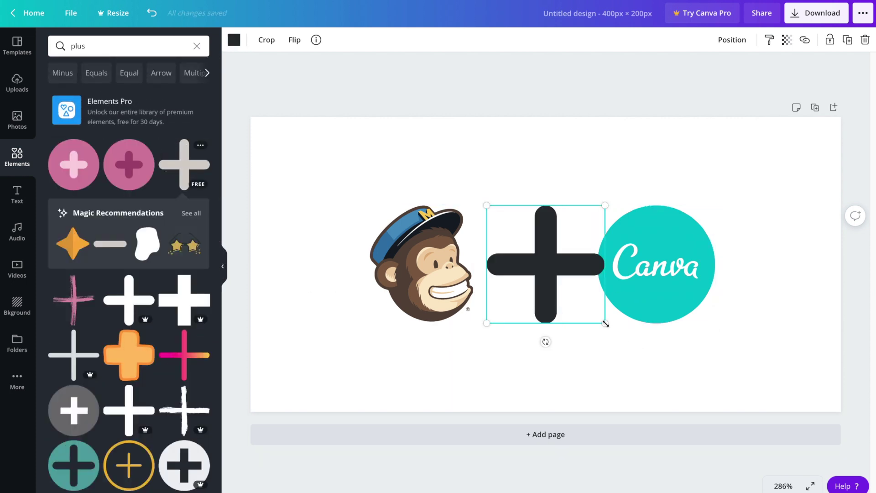
{"action": "left_click_drag", "start_coordinate": [605, 323], "coordinate": [534, 248]}
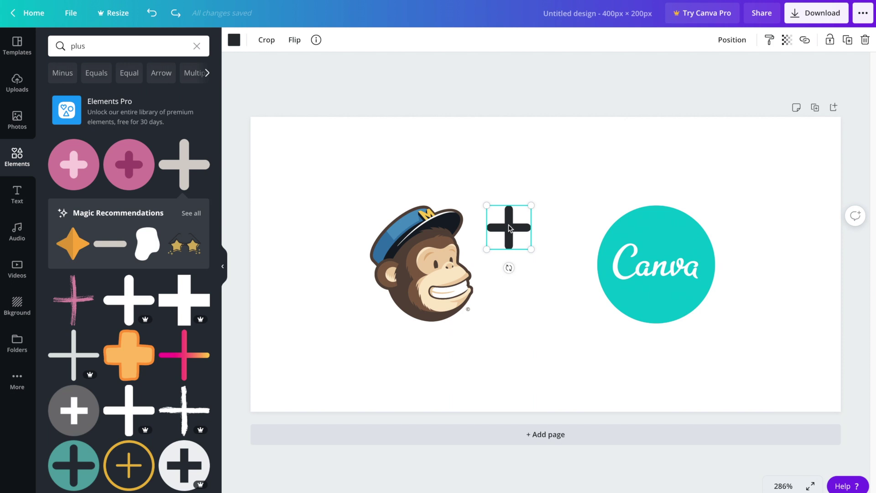
{"action": "left_click_drag", "start_coordinate": [509, 225], "coordinate": [545, 260]}
{"action": "left_click", "coordinate": [526, 223]}
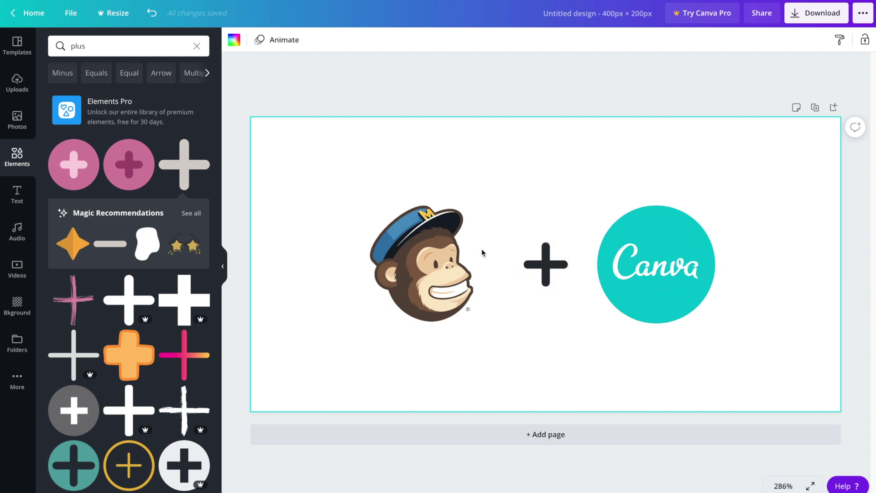
Move the monkey closer to the plus sign, then slightly shrink the Canva logo and bring it equally close on the other side.
{"action": "left_click", "coordinate": [398, 276]}
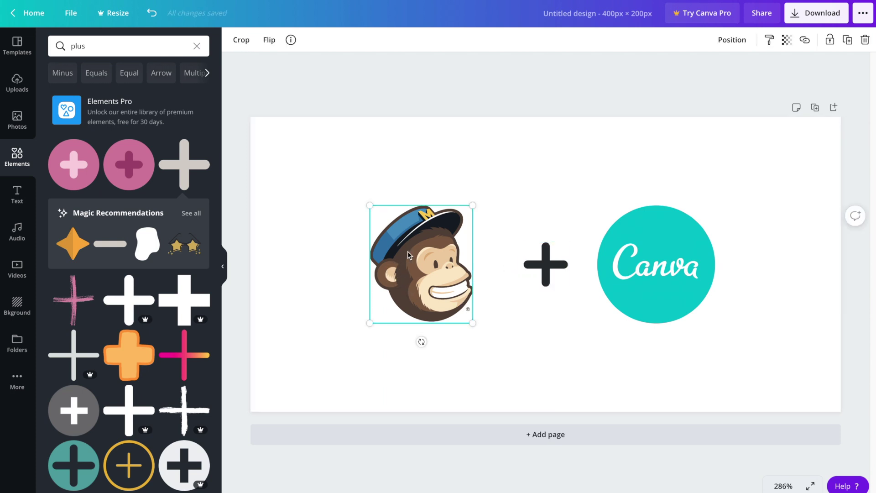
{"action": "left_click_drag", "start_coordinate": [406, 258], "coordinate": [438, 258]}
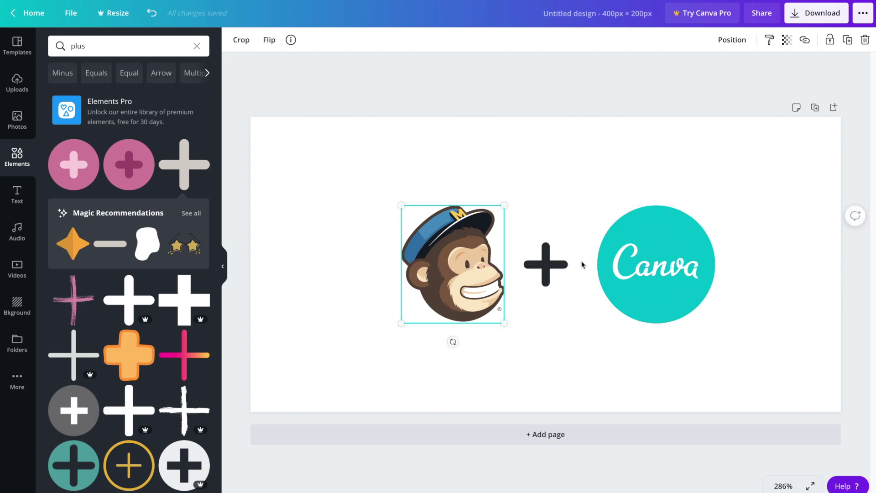
{"action": "left_click", "coordinate": [691, 308]}
{"action": "left_click_drag", "start_coordinate": [715, 323], "coordinate": [703, 312]}
{"action": "left_click_drag", "start_coordinate": [667, 255], "coordinate": [658, 260]}
{"action": "left_click", "coordinate": [756, 368]}
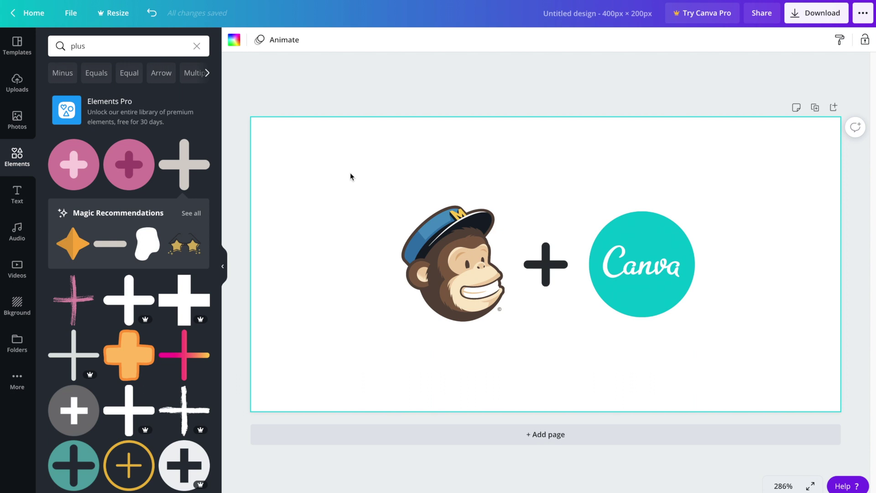
Select the monkey, plus sign and Canva logo together and enlarge them to about 356 × 143 px, centred on the canvas.
{"action": "left_click_drag", "start_coordinate": [350, 176], "coordinate": [760, 361]}
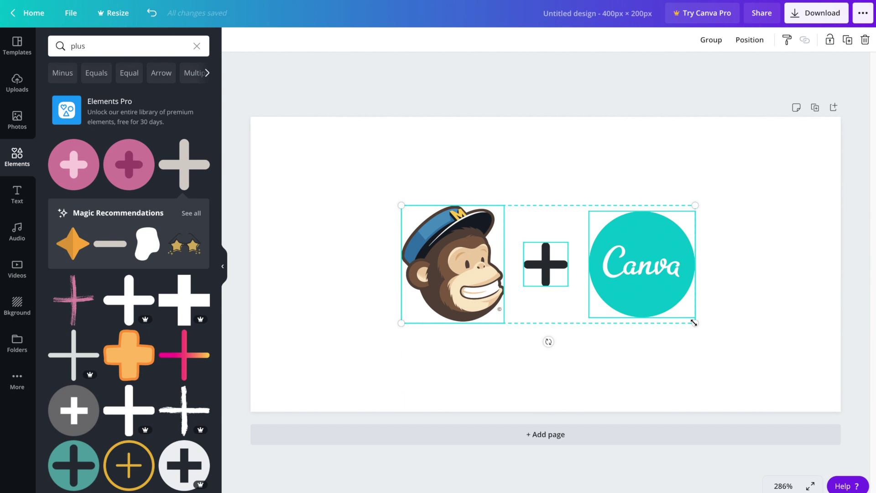
{"action": "left_click_drag", "start_coordinate": [694, 322], "coordinate": [795, 385]}
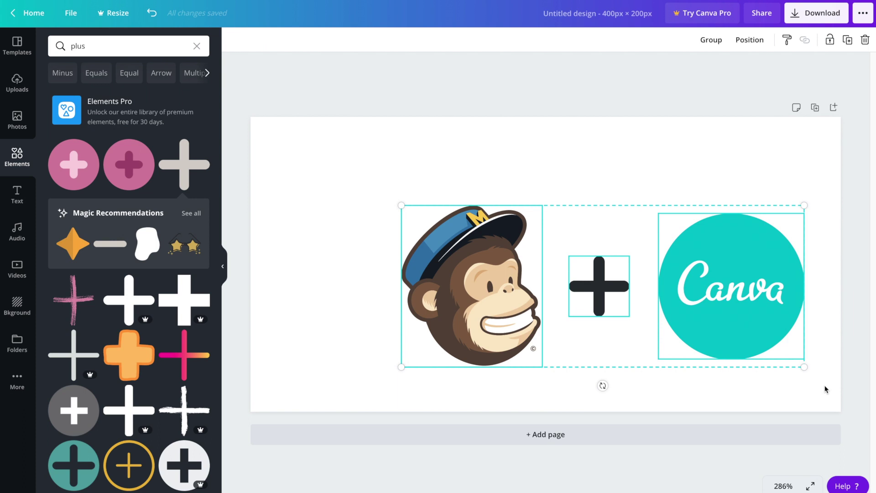
{"action": "key", "text": "ctrl+z"}
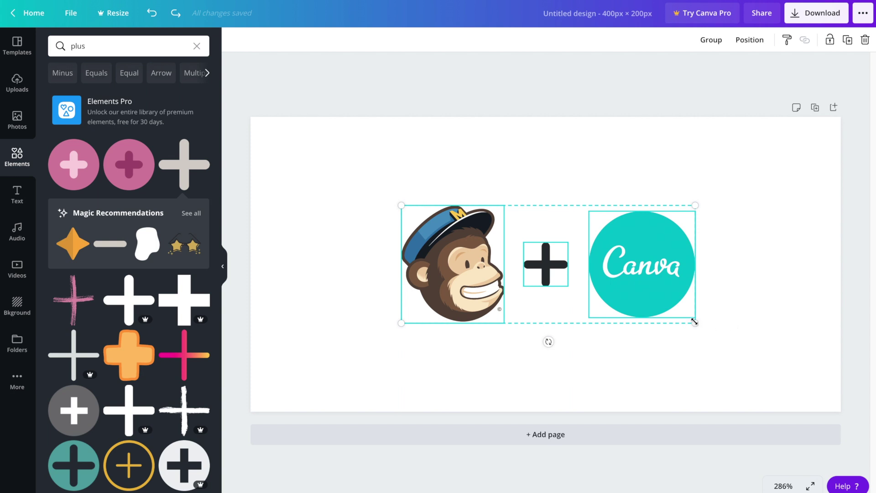
{"action": "left_click_drag", "start_coordinate": [694, 322], "coordinate": [800, 393]}
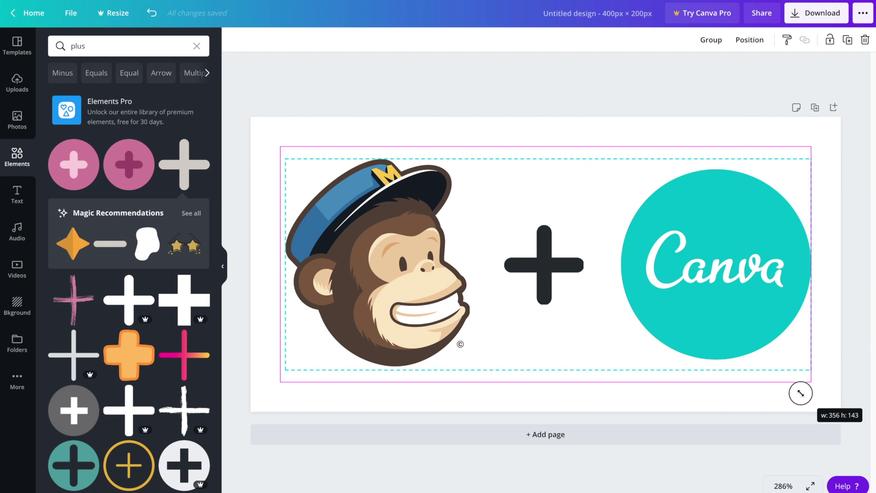
{"action": "left_click_drag", "start_coordinate": [800, 393], "coordinate": [800, 393]}
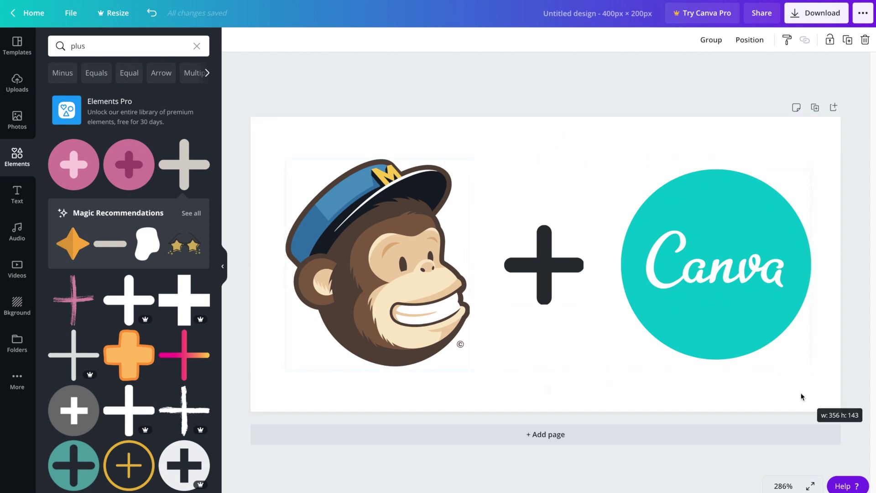
{"action": "left_click", "coordinate": [855, 357]}
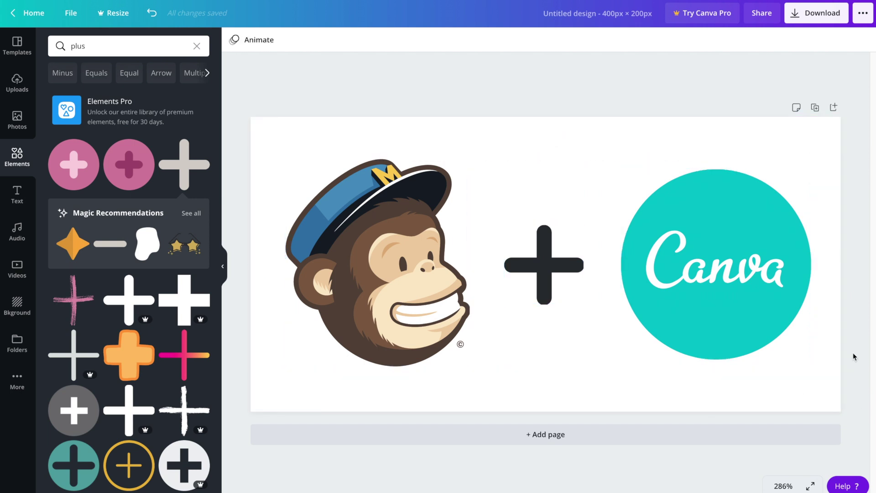
Download the design as a PNG named mandc.png and dismiss the Canva Pro offer.
{"action": "left_click", "coordinate": [816, 16]}
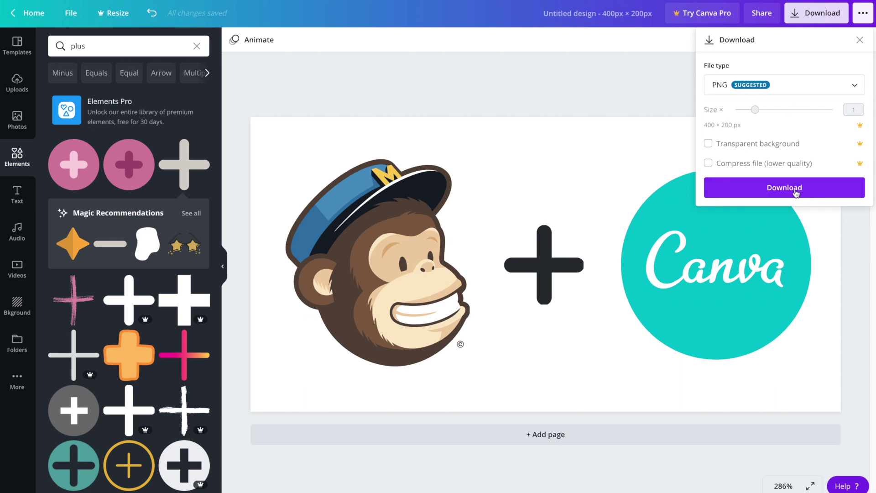
{"action": "left_click", "coordinate": [842, 190]}
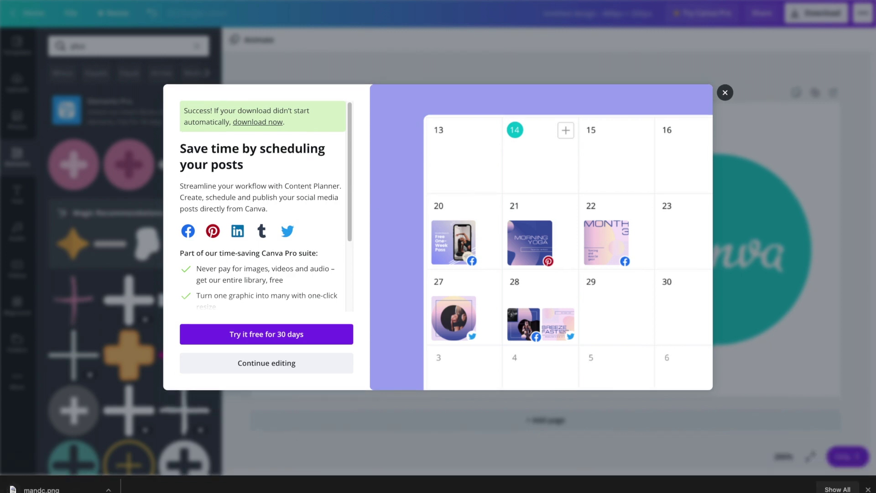
{"action": "left_click", "coordinate": [725, 93]}
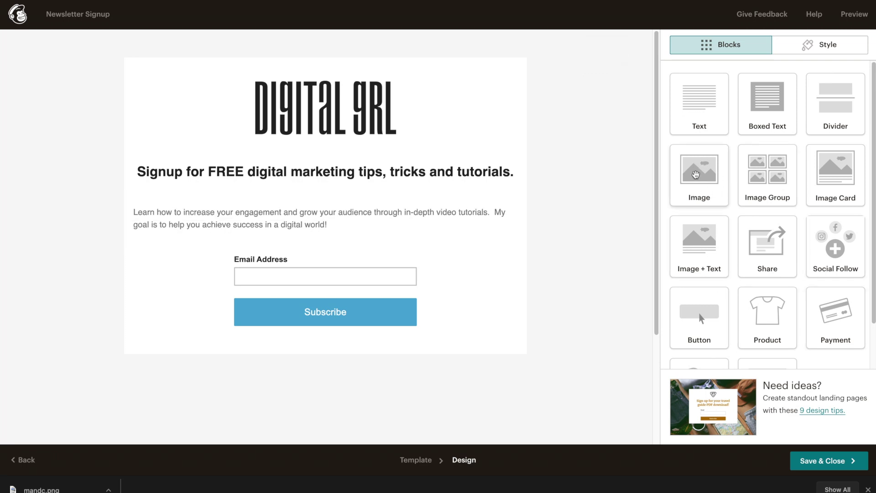
Switch to Mailchimp, add an image block with mandc.png between the paragraph and the signup form, reduce its display size slightly and save the block.
{"action": "left_click_drag", "start_coordinate": [704, 173], "coordinate": [305, 247]}
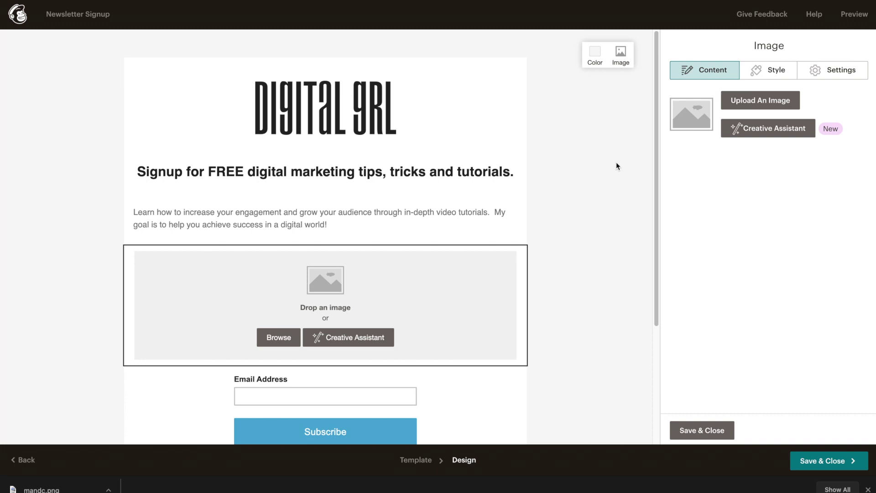
{"action": "left_click", "coordinate": [767, 105]}
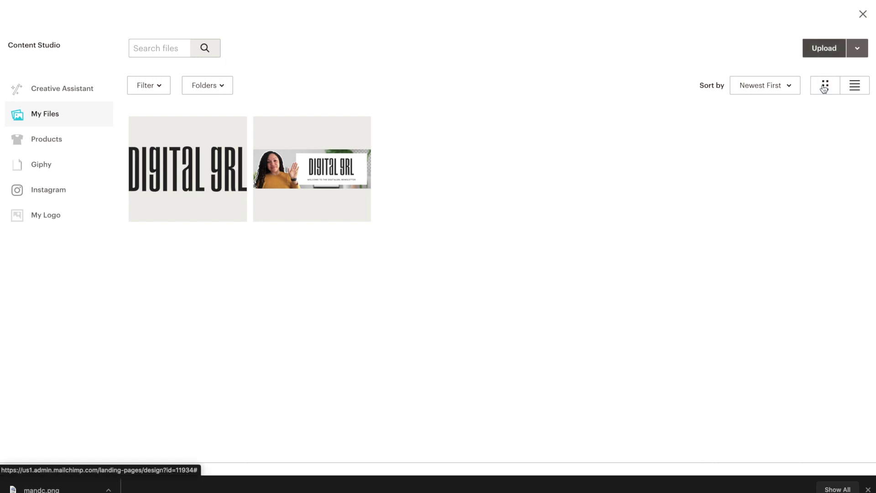
{"action": "left_click", "coordinate": [815, 51]}
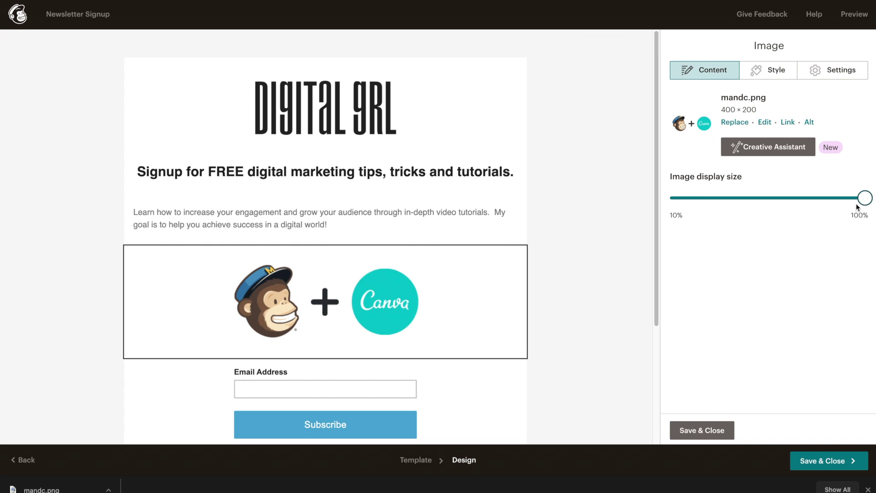
{"action": "left_click_drag", "start_coordinate": [865, 201], "coordinate": [830, 201]}
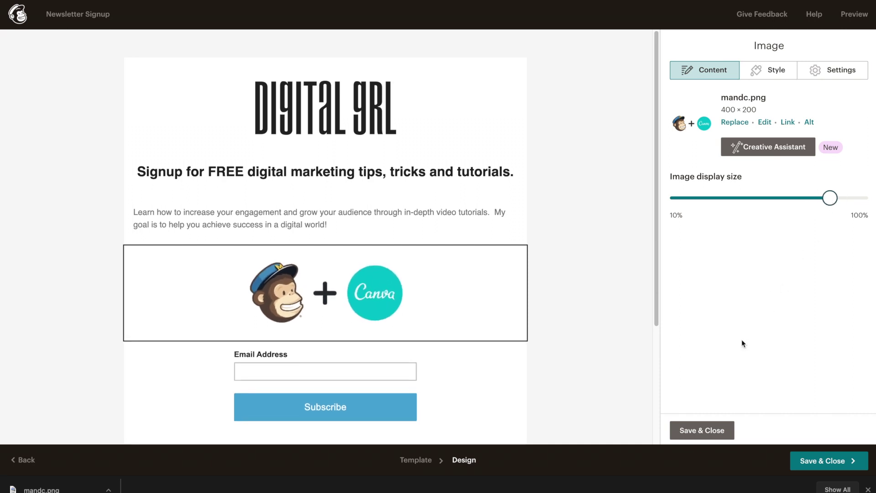
{"action": "left_click", "coordinate": [727, 429]}
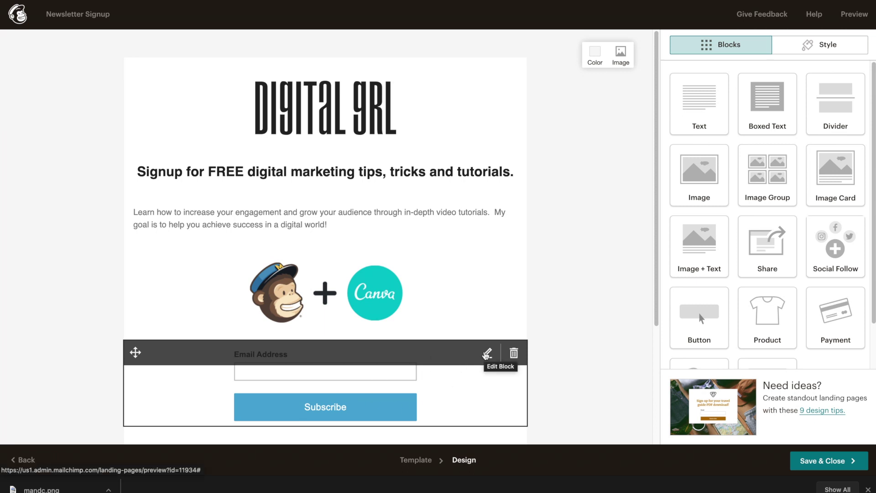
Edit the signup form block and add the First Name and Last Name fields.
{"action": "left_click", "coordinate": [486, 354]}
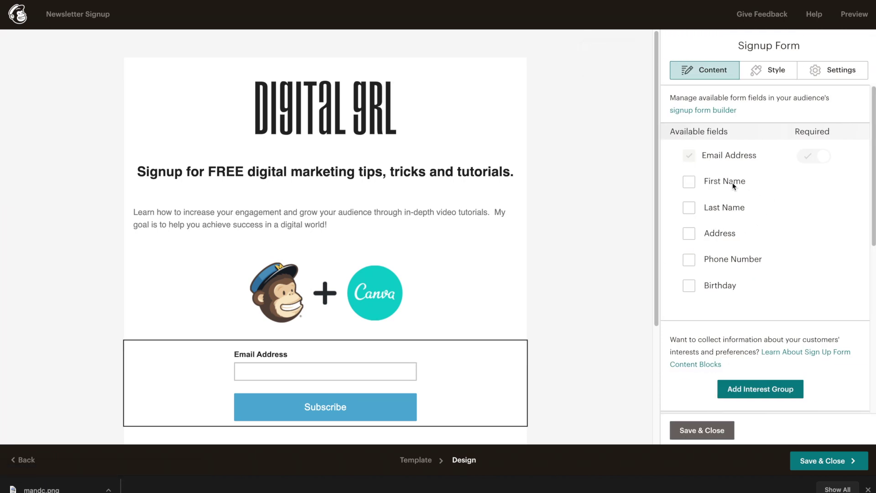
{"action": "left_click", "coordinate": [689, 182]}
{"action": "left_click", "coordinate": [691, 209]}
{"action": "left_click_drag", "start_coordinate": [660, 209], "coordinate": [645, 309]}
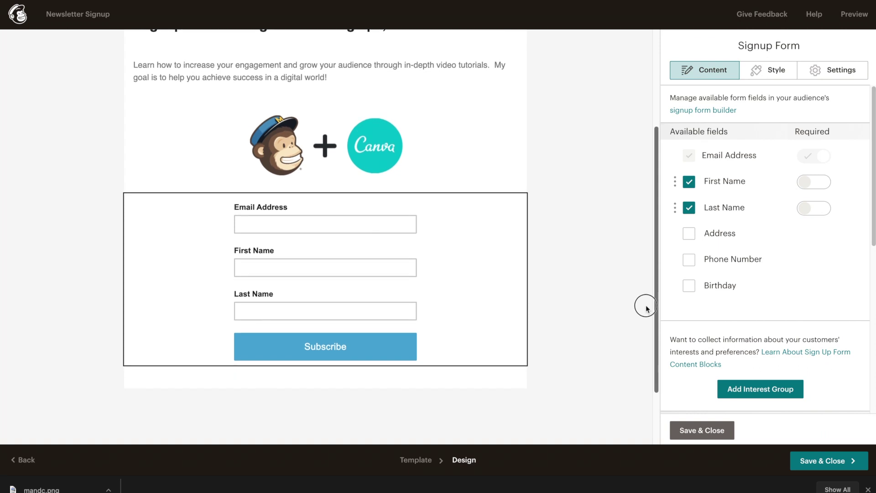
Try adding a Phone Number field and making First Name required, and turn both off again.
{"action": "left_click", "coordinate": [687, 258]}
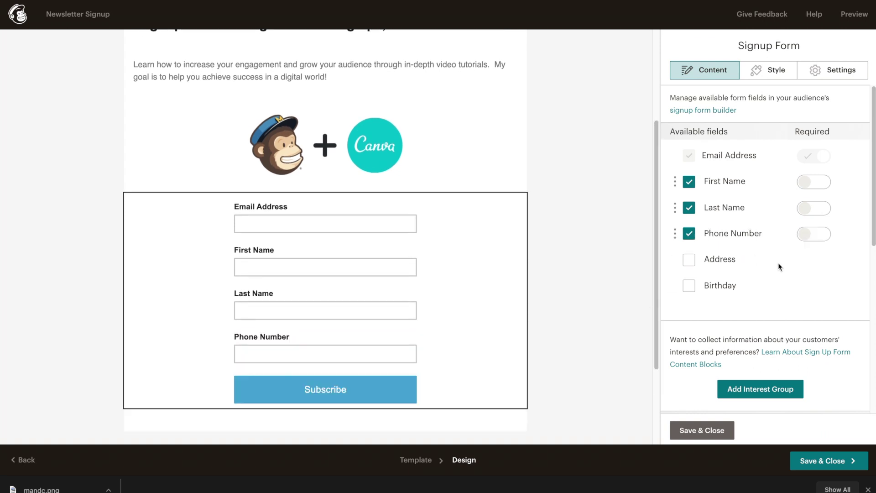
{"action": "left_click", "coordinate": [808, 183]}
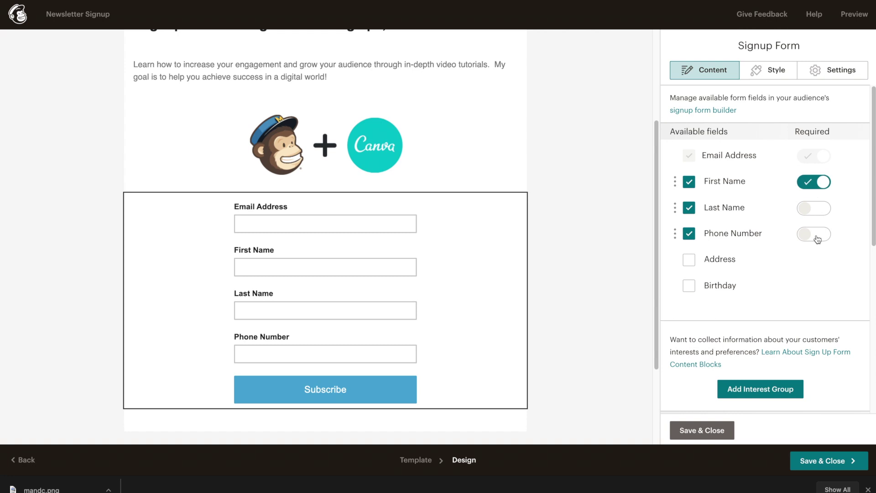
{"action": "left_click", "coordinate": [815, 188]}
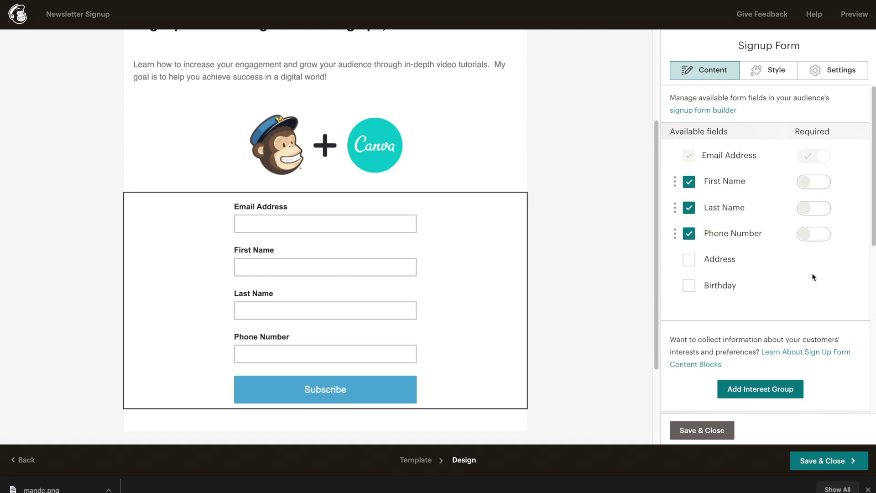
{"action": "left_click", "coordinate": [696, 234]}
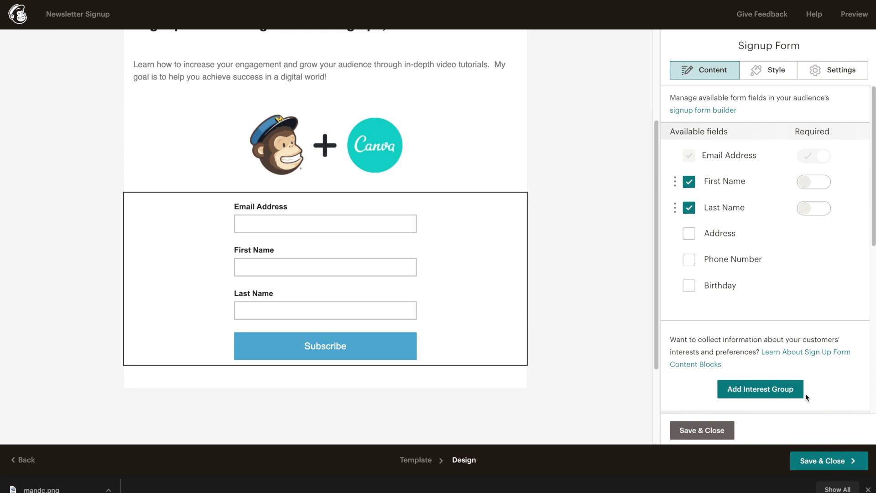
Start a new interest group for the signup form with the category "What would you like to learn about?".
{"action": "left_click", "coordinate": [765, 396]}
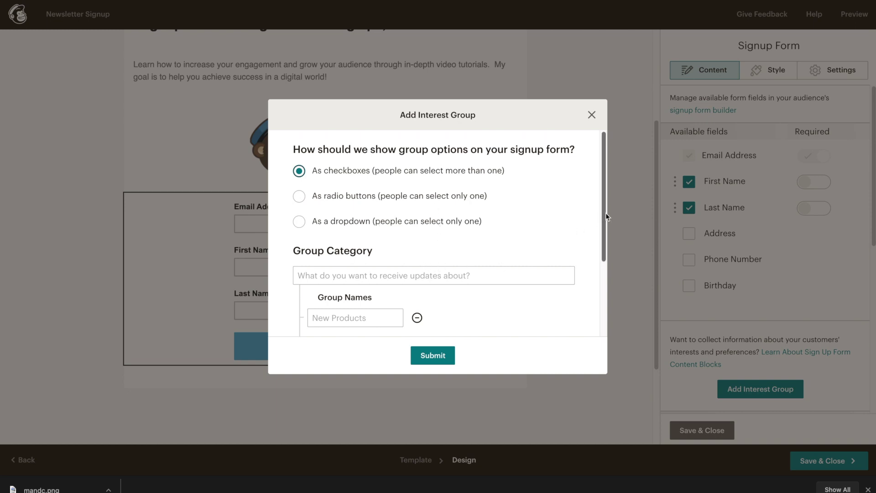
{"action": "left_click_drag", "start_coordinate": [603, 213], "coordinate": [602, 266]}
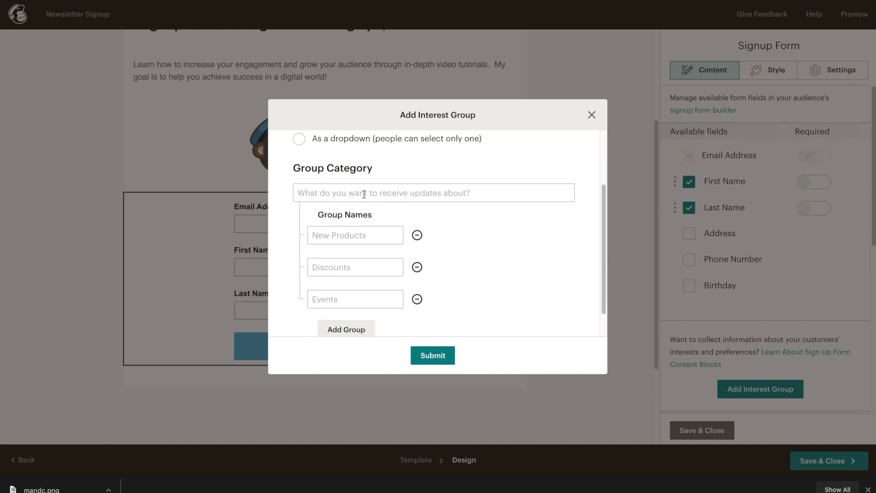
{"action": "left_click", "coordinate": [470, 194]}
{"action": "type", "text": "What would you like to learn about?"}
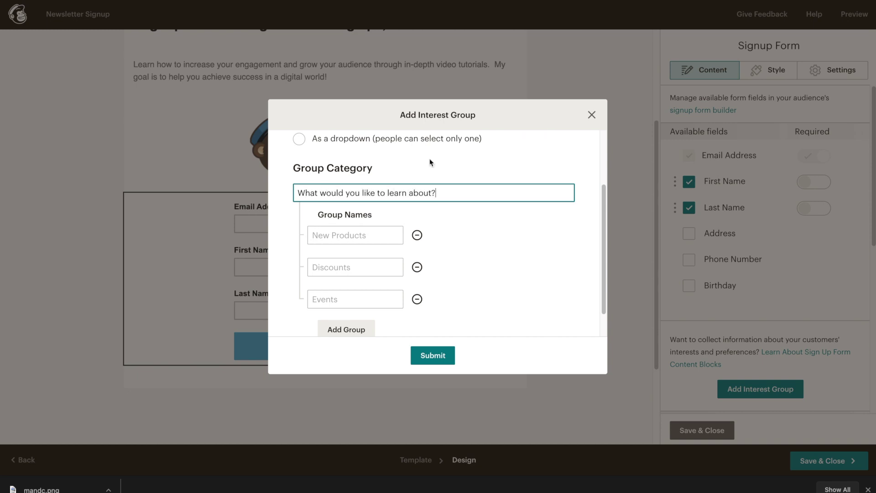
Name the three groups in the interest category Mailchimp, Canva and eCommerce.
{"action": "left_click", "coordinate": [349, 234]}
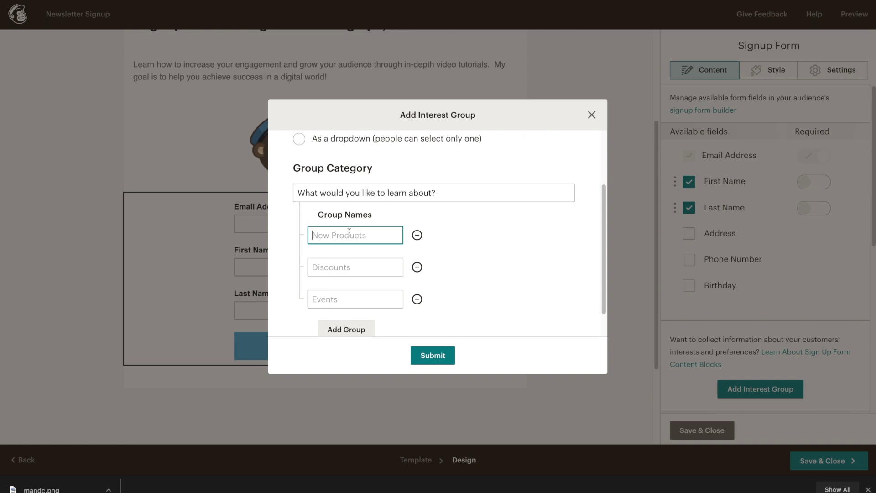
{"action": "type", "text": "Mailchimp"}
{"action": "key", "text": "Tab"}
{"action": "type", "text": "Canva"}
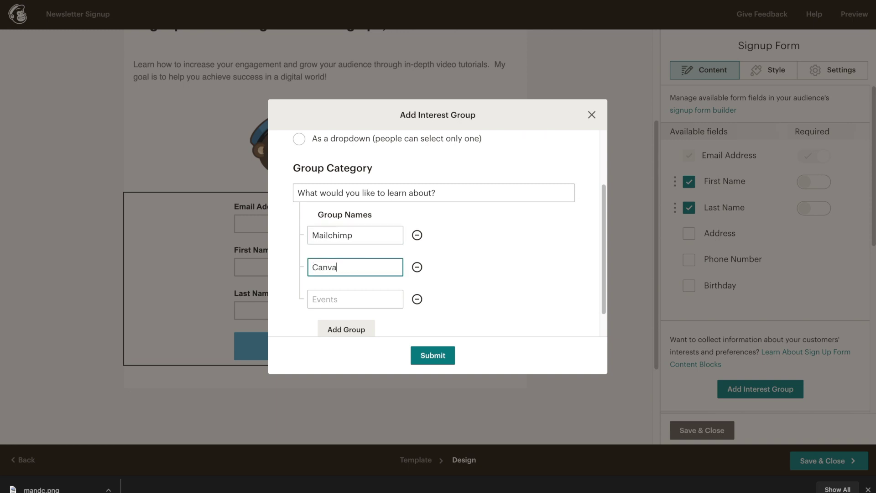
{"action": "key", "text": "Tab"}
{"action": "type", "text": "e"}
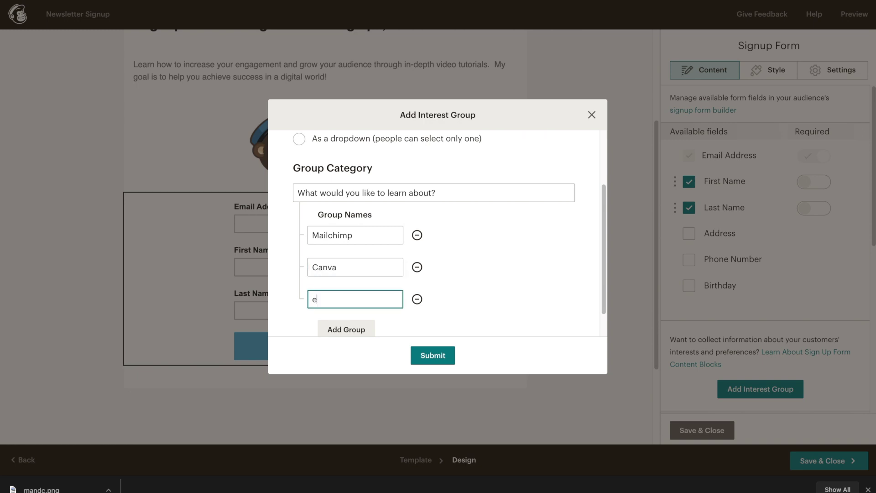
{"action": "type", "text": "Commerce"}
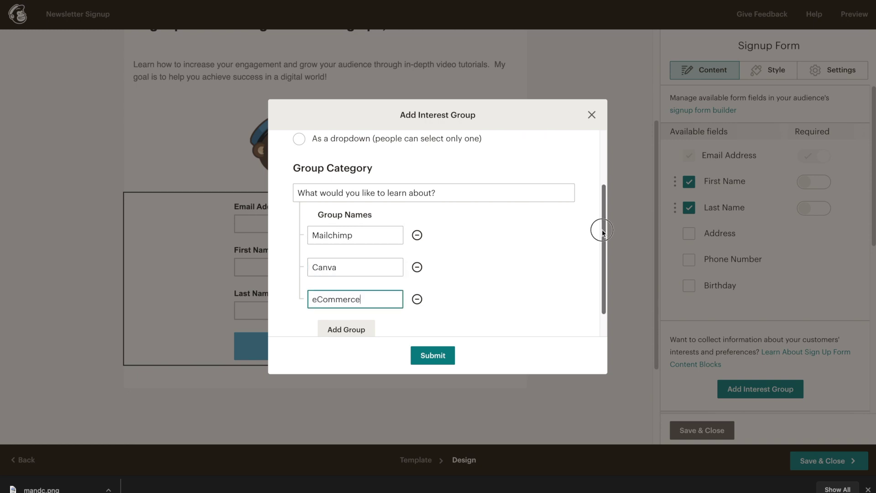
Try adding three more blank groups below eCommerce and delete them again.
{"action": "scroll", "coordinate": [602, 246], "scroll_direction": "down", "scroll_amount": 1}
{"action": "left_click_drag", "start_coordinate": [602, 246], "coordinate": [599, 259]}
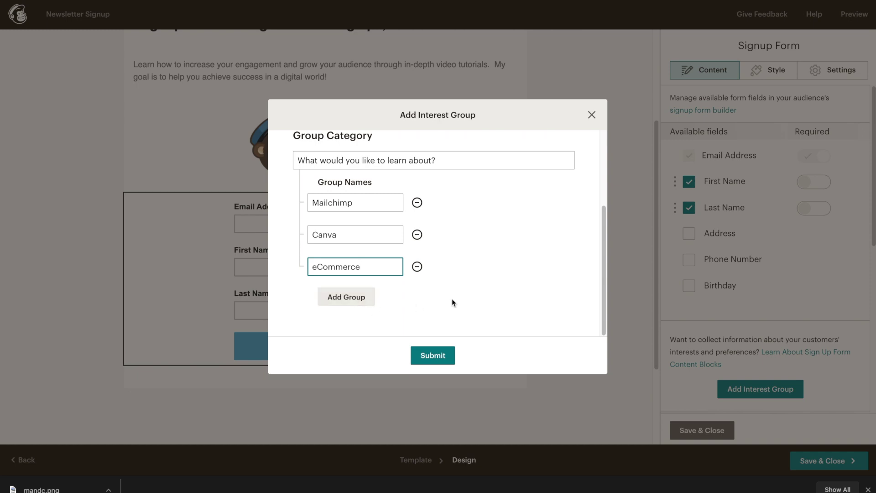
{"action": "left_click", "coordinate": [329, 299]}
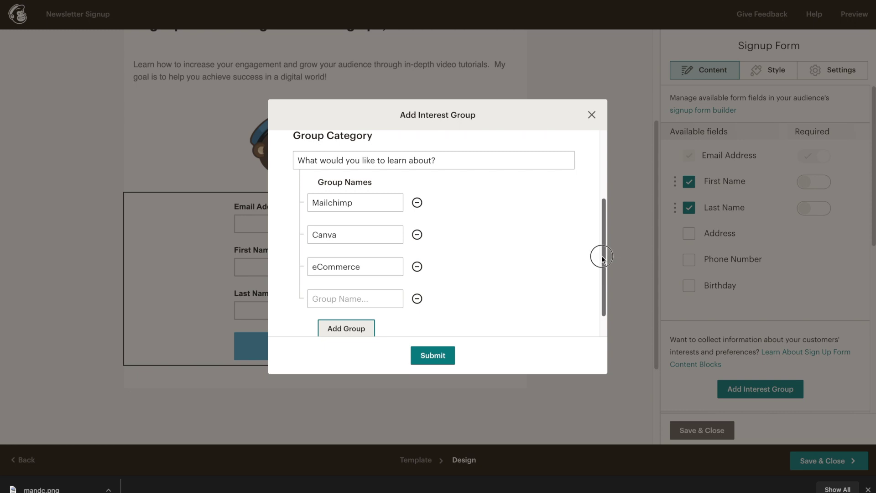
{"action": "left_click_drag", "start_coordinate": [598, 254], "coordinate": [447, 329]}
{"action": "left_click", "coordinate": [347, 297]}
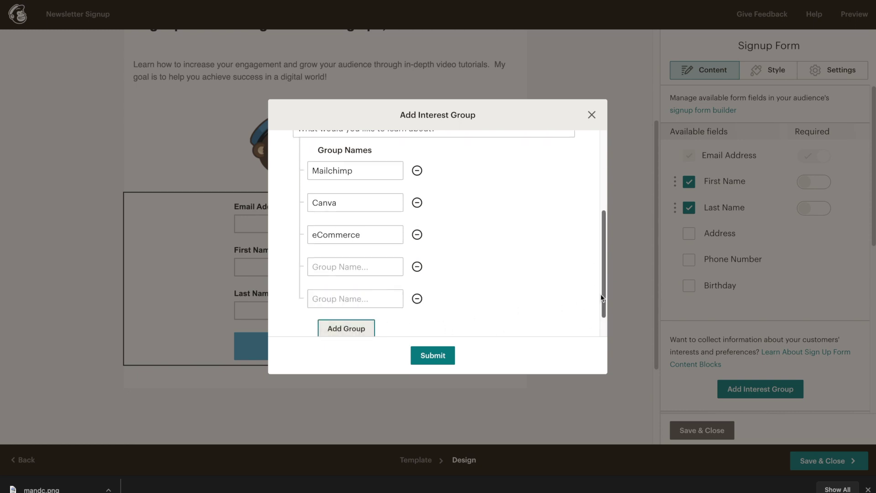
{"action": "left_click_drag", "start_coordinate": [602, 299], "coordinate": [491, 331]}
{"action": "left_click", "coordinate": [347, 295]}
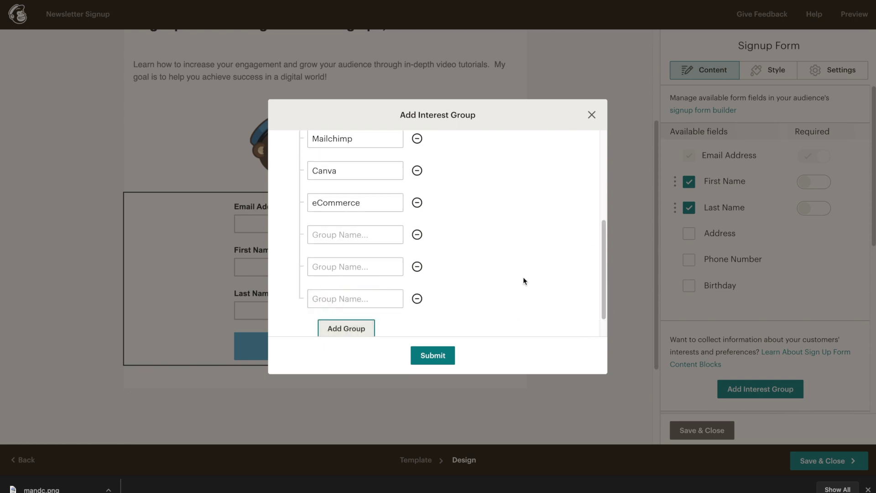
{"action": "left_click", "coordinate": [417, 299]}
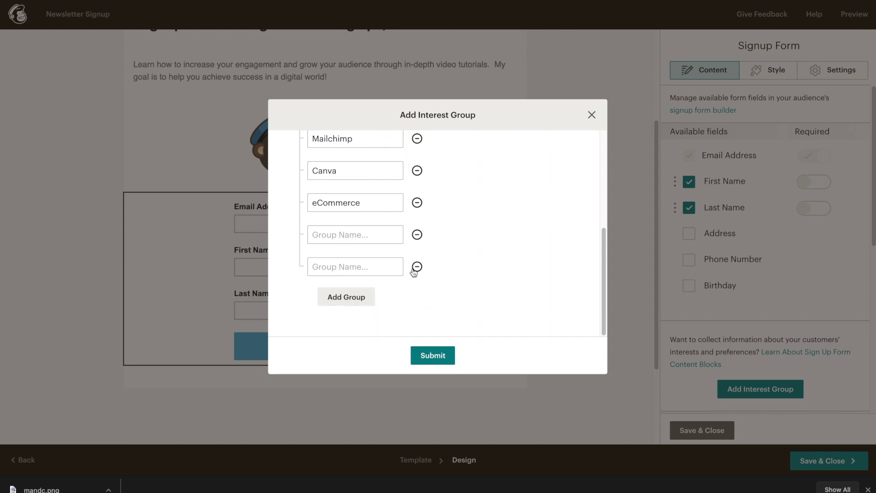
{"action": "left_click", "coordinate": [417, 266]}
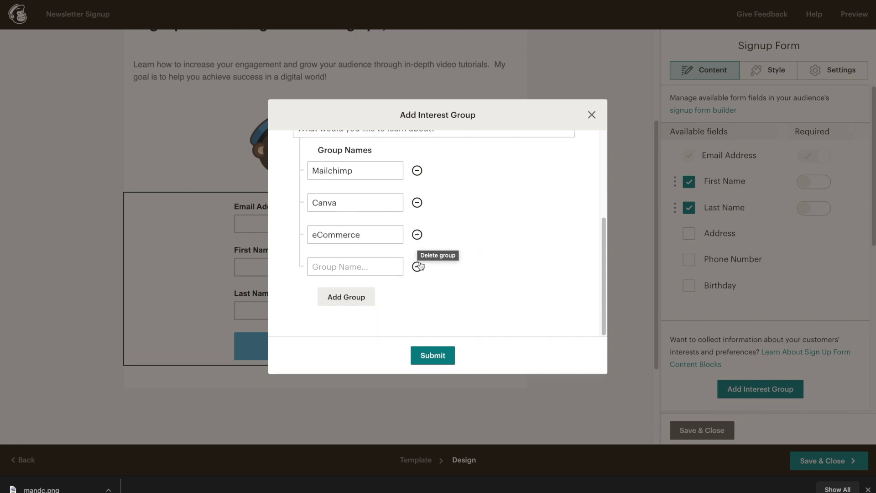
{"action": "left_click", "coordinate": [417, 266]}
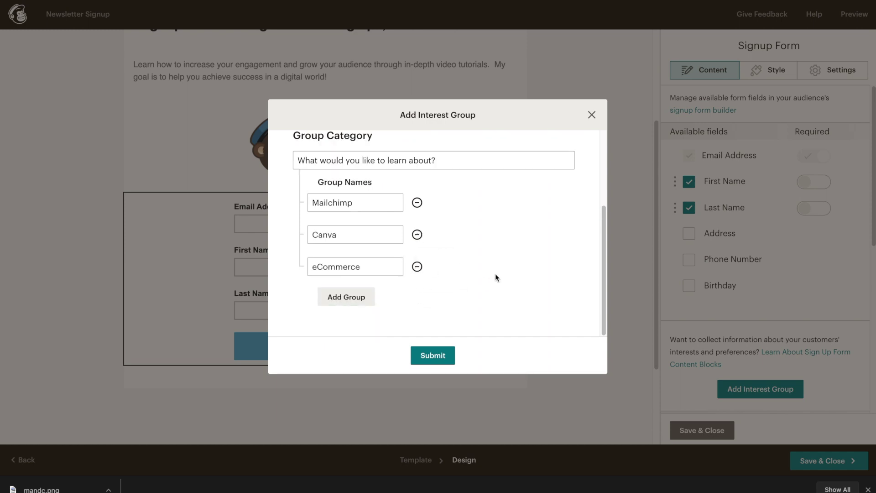
Submit the interest group and add the "What would you like to learn about?" field to the signup form block.
{"action": "left_click", "coordinate": [433, 357]}
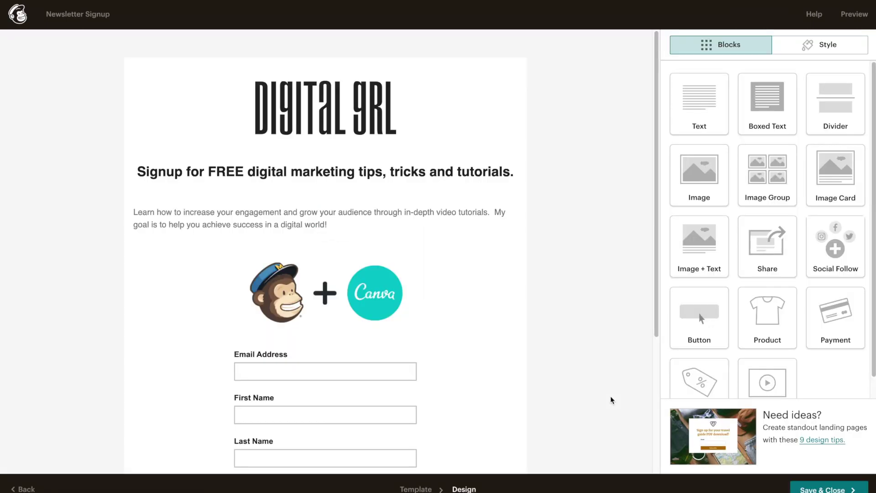
{"action": "left_click_drag", "start_coordinate": [652, 314], "coordinate": [650, 385]}
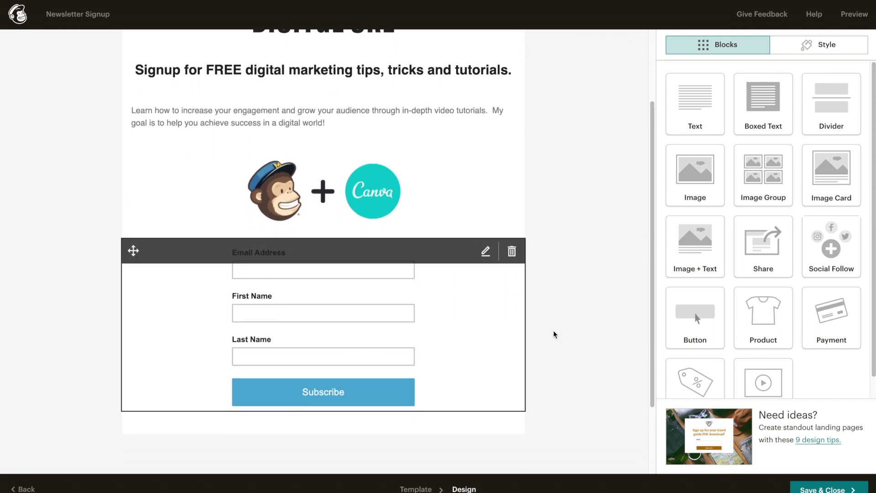
{"action": "left_click", "coordinate": [537, 319]}
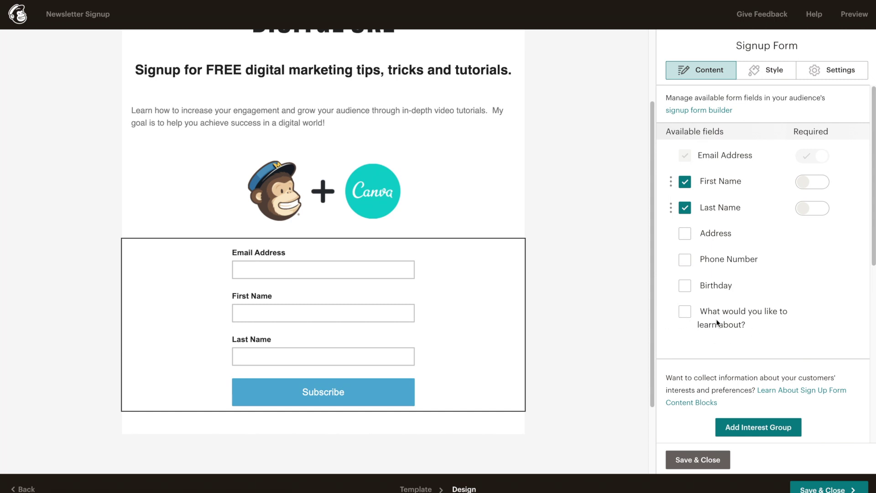
{"action": "left_click", "coordinate": [685, 312]}
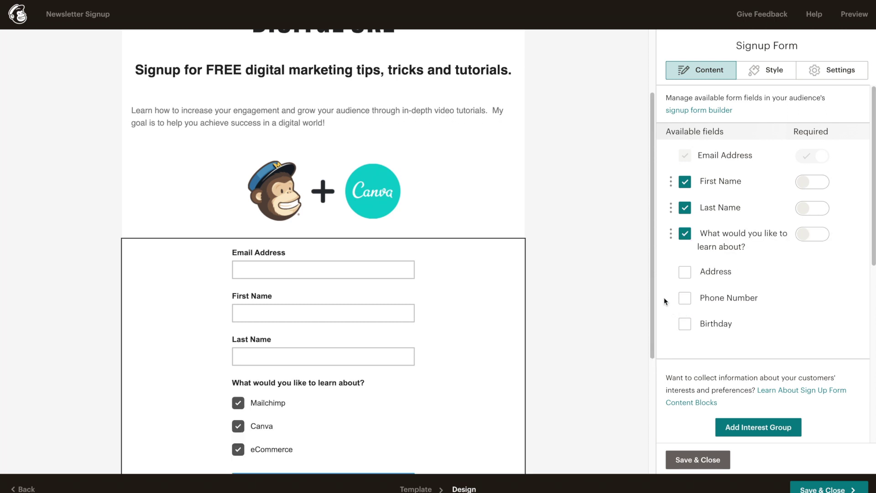
{"action": "left_click_drag", "start_coordinate": [651, 271], "coordinate": [653, 319]}
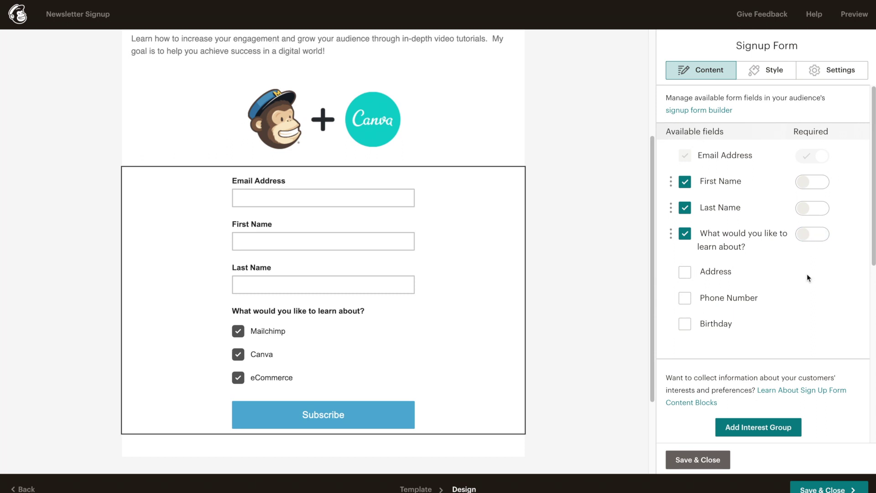
Set the signup form's button text to "Sign Me Up For FREE Content".
{"action": "left_click_drag", "start_coordinate": [873, 242], "coordinate": [869, 381]}
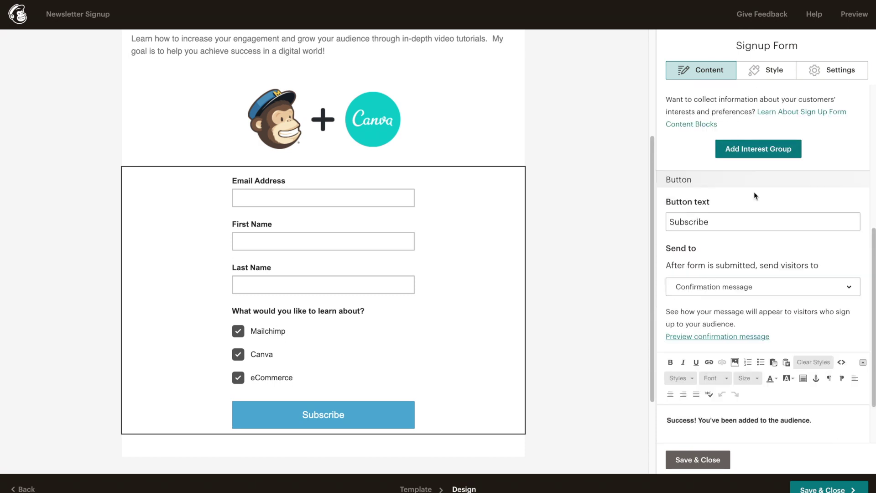
{"action": "double_click", "coordinate": [762, 223]}
{"action": "type", "text": "Sign Me Up "}
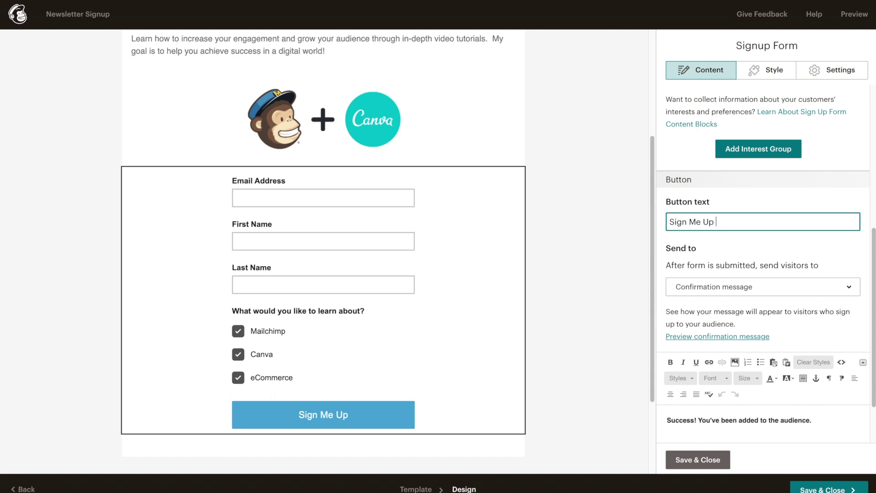
{"action": "type", "text": "For FREE Content"}
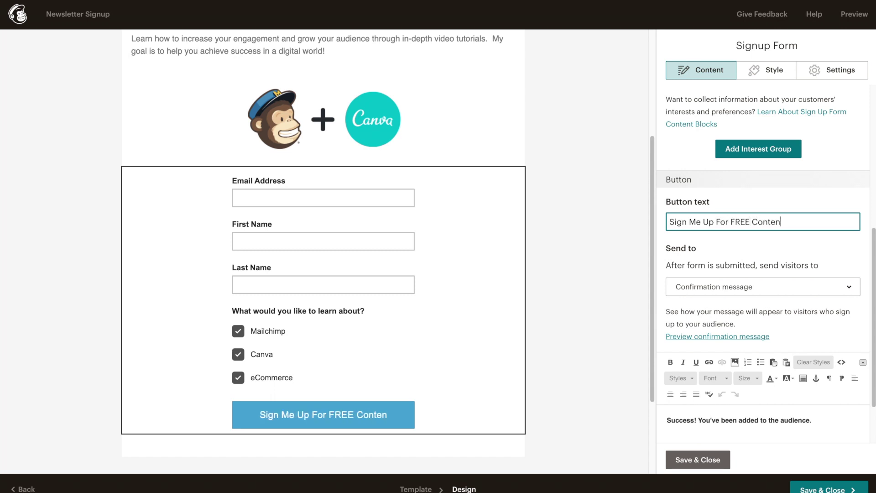
{"action": "left_click", "coordinate": [763, 246]}
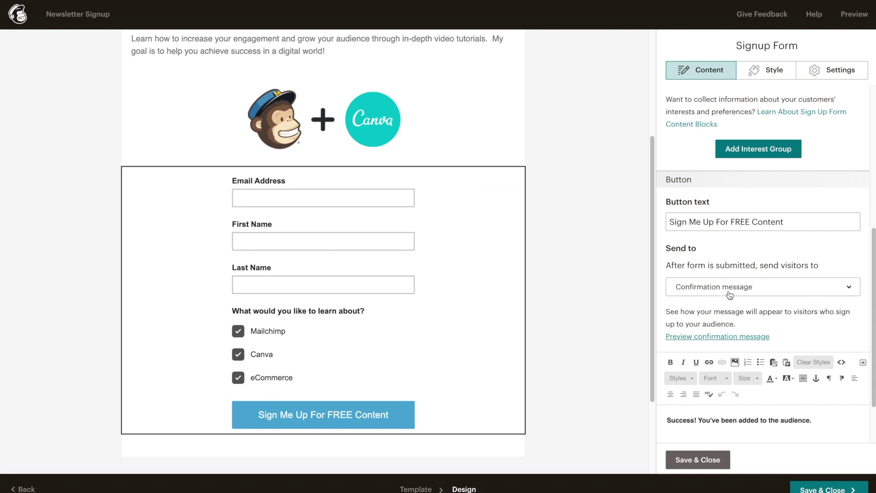
Try sending visitors to a web address after form submission and switch back to Confirmation message.
{"action": "left_click", "coordinate": [820, 282]}
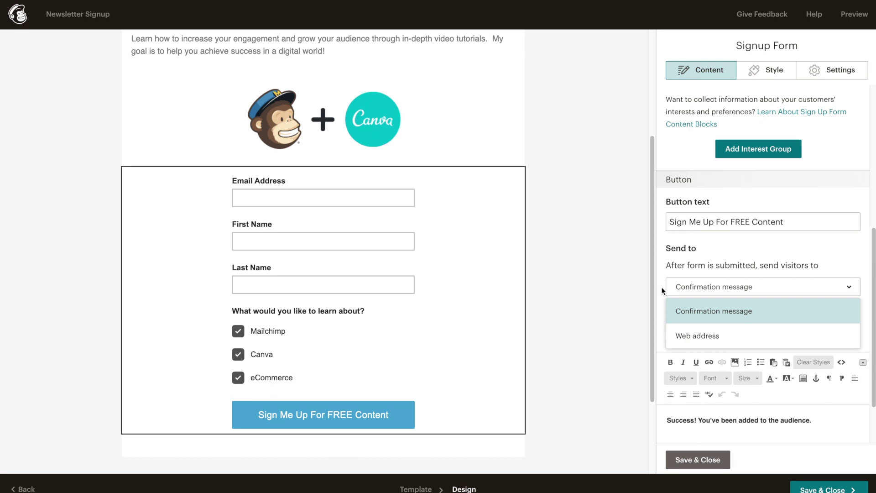
{"action": "left_click", "coordinate": [696, 338]}
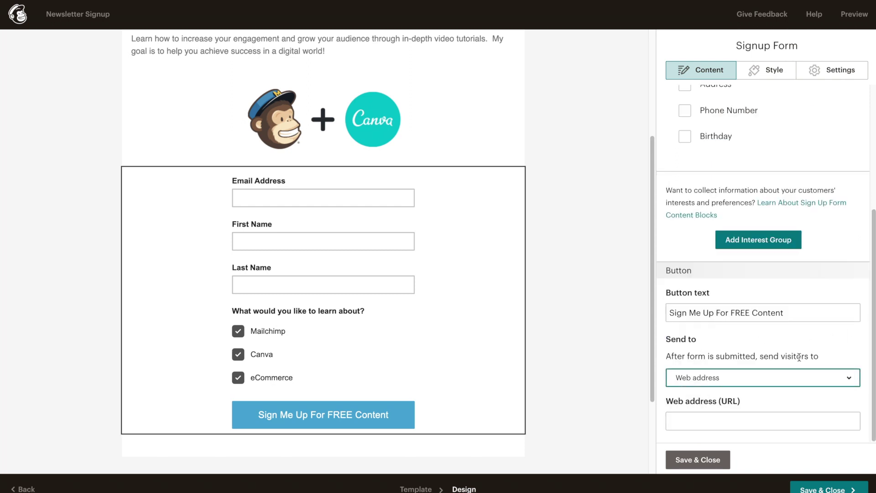
{"action": "left_click", "coordinate": [804, 375]}
{"action": "left_click", "coordinate": [793, 395]}
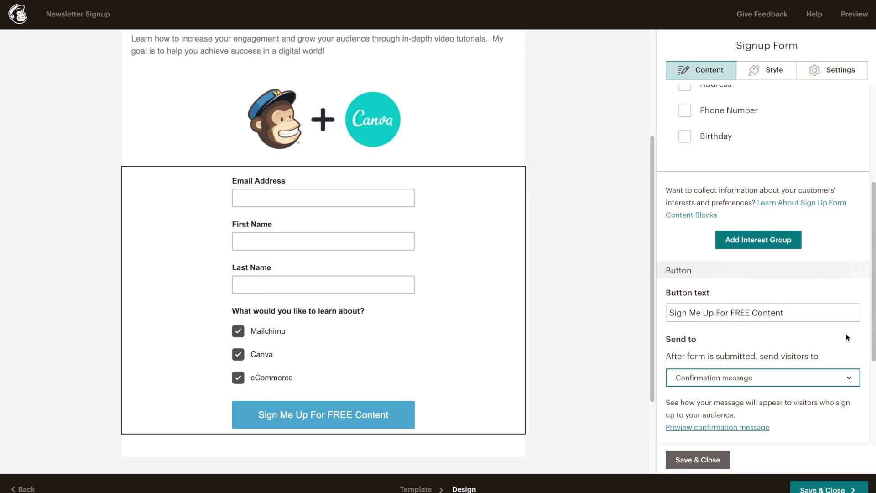
Preview the signup form's default confirmation message, check the send-to options and exit the preview.
{"action": "left_click", "coordinate": [873, 327]}
{"action": "left_click_drag", "start_coordinate": [873, 335], "coordinate": [872, 420]}
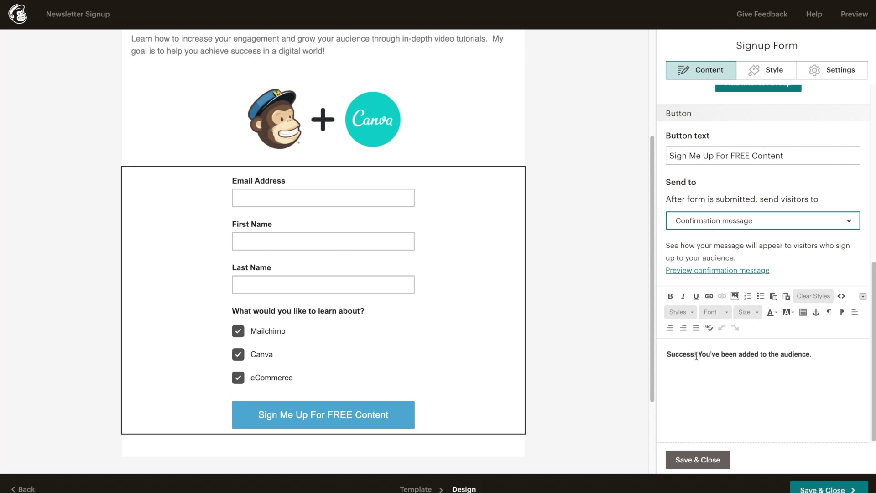
{"action": "left_click", "coordinate": [669, 355]}
{"action": "left_click", "coordinate": [824, 355], "text": "shift"}
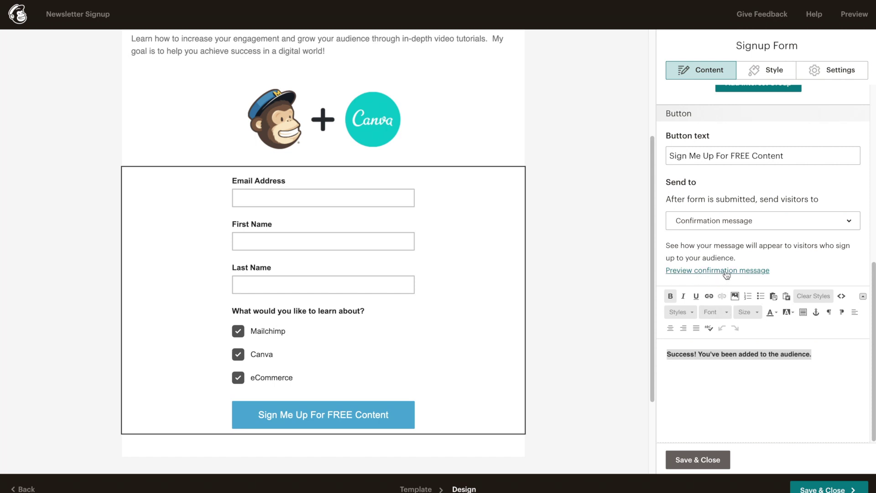
{"action": "left_click", "coordinate": [750, 272]}
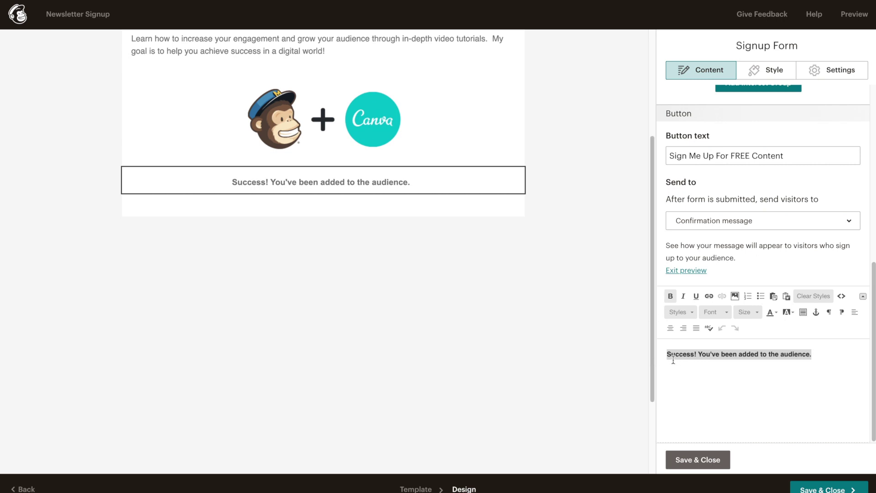
{"action": "left_click", "coordinate": [785, 223]}
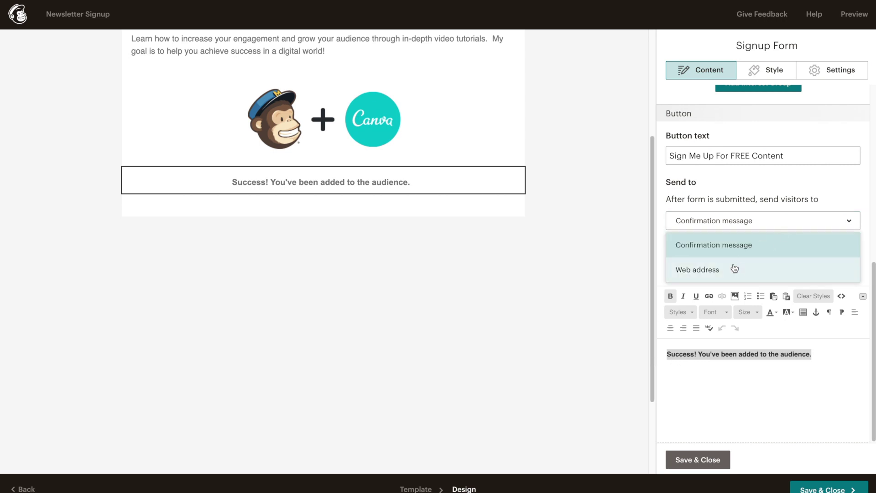
{"action": "left_click", "coordinate": [863, 260]}
{"action": "left_click", "coordinate": [688, 271]}
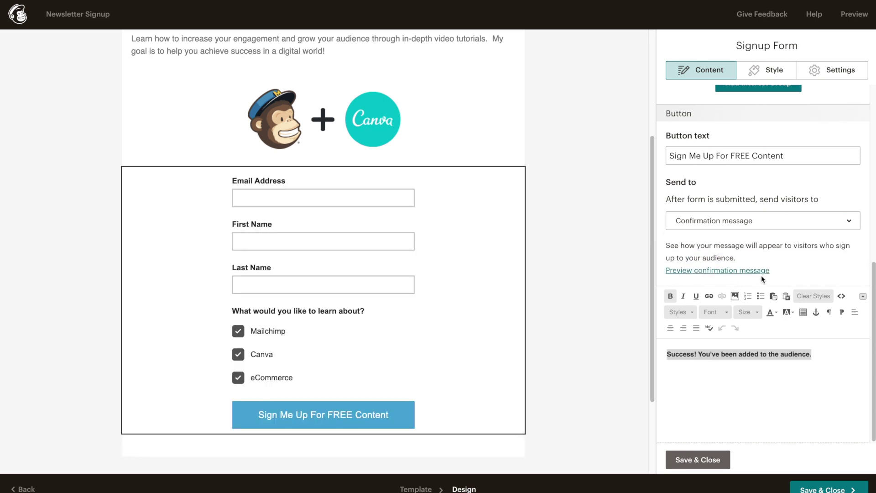
Replace the confirmation message with "Thank you for signing up! You will start receiving your free content shortly." and save the form block.
{"action": "left_click", "coordinate": [736, 355]}
{"action": "left_click_drag", "start_coordinate": [662, 354], "coordinate": [820, 357]}
{"action": "type", "text": "Thank you for signing up!  You will start receing"}
{"action": "key", "text": "BackSpace"}
{"action": "key", "text": "BackSpace"}
{"action": "key", "text": "BackSpace"}
{"action": "type", "text": "iving your free content shortly."}
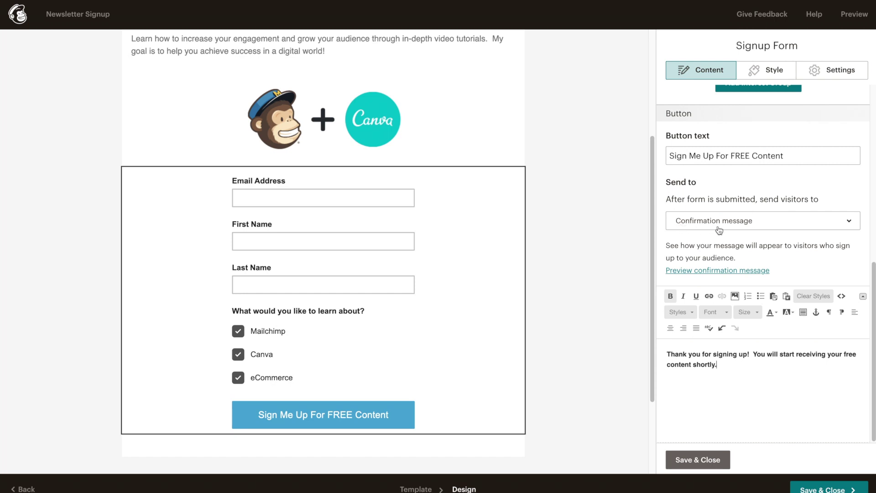
{"action": "left_click", "coordinate": [699, 460]}
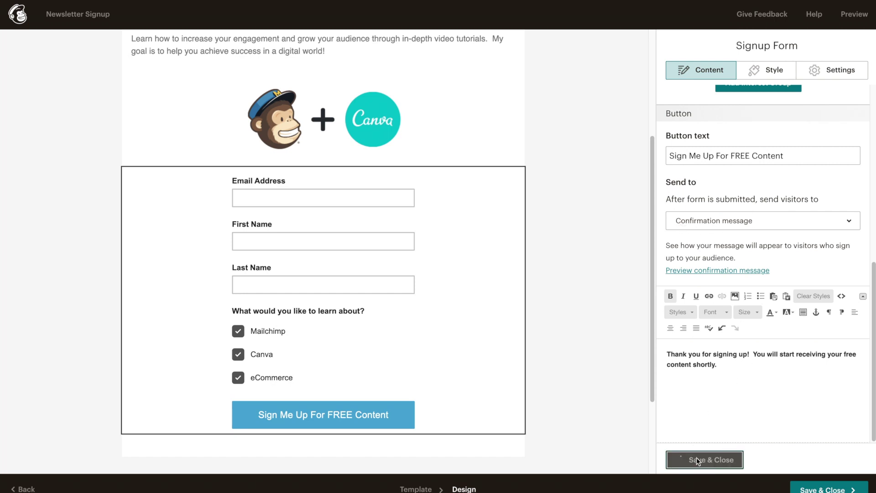
Preview the landing page in desktop and mobile view, close the preview and review the signup form in the editor.
{"action": "left_click_drag", "start_coordinate": [652, 264], "coordinate": [659, 152]}
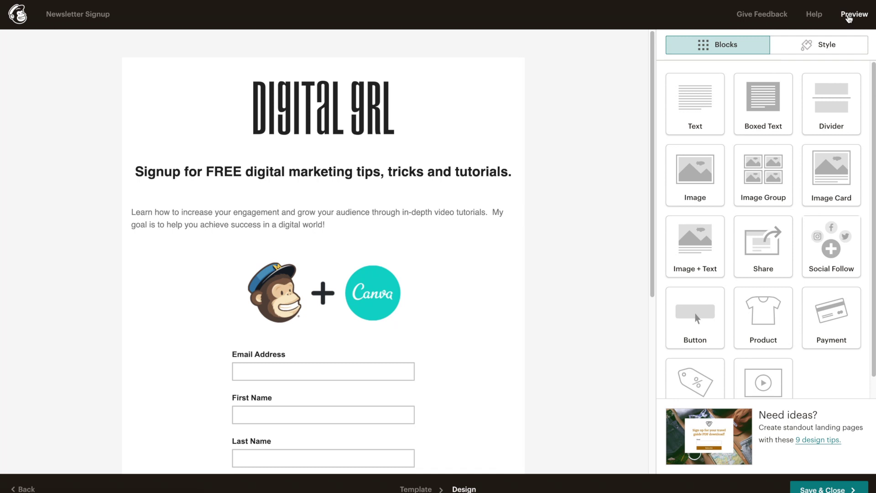
{"action": "left_click", "coordinate": [849, 17]}
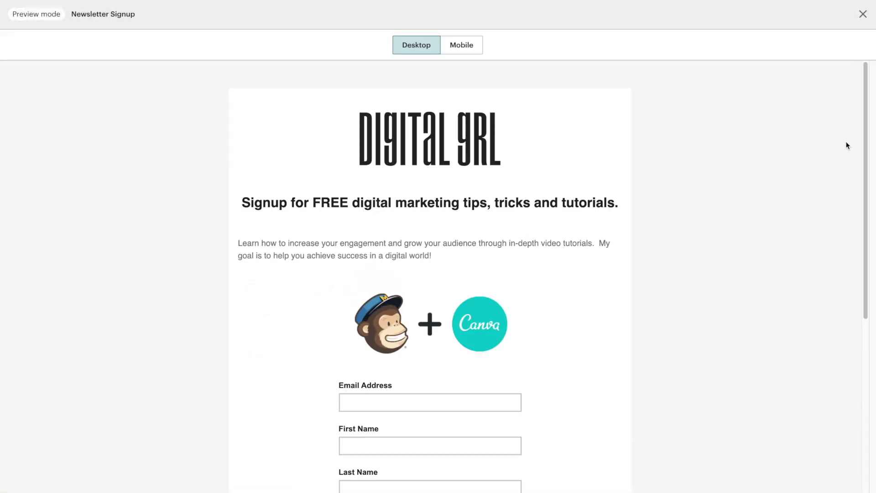
{"action": "mouse_move", "coordinate": [866, 127]}
{"action": "left_mouse_down"}
{"action": "mouse_move", "coordinate": [869, 232]}
{"action": "mouse_move", "coordinate": [872, 168]}
{"action": "mouse_move", "coordinate": [858, 114]}
{"action": "left_mouse_up"}
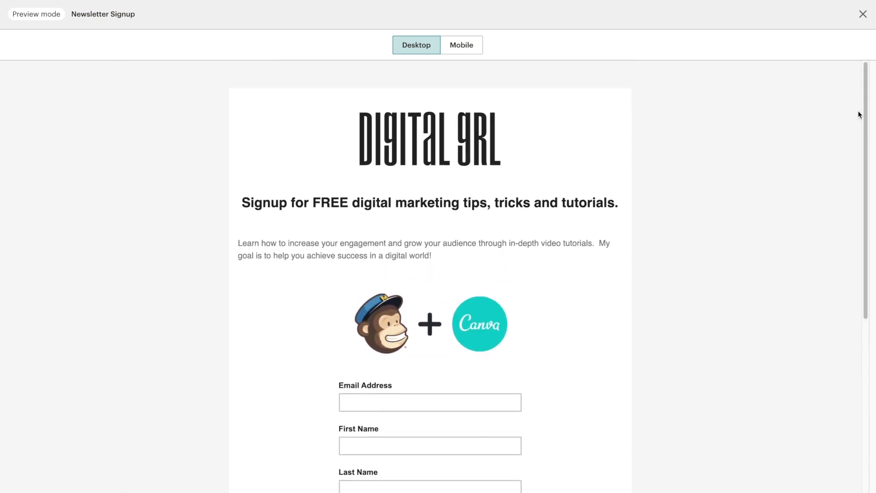
{"action": "left_click", "coordinate": [467, 50]}
{"action": "mouse_move", "coordinate": [516, 132]}
{"action": "left_mouse_down"}
{"action": "mouse_move", "coordinate": [523, 250]}
{"action": "mouse_move", "coordinate": [525, 123]}
{"action": "left_mouse_up"}
{"action": "left_click", "coordinate": [862, 15]}
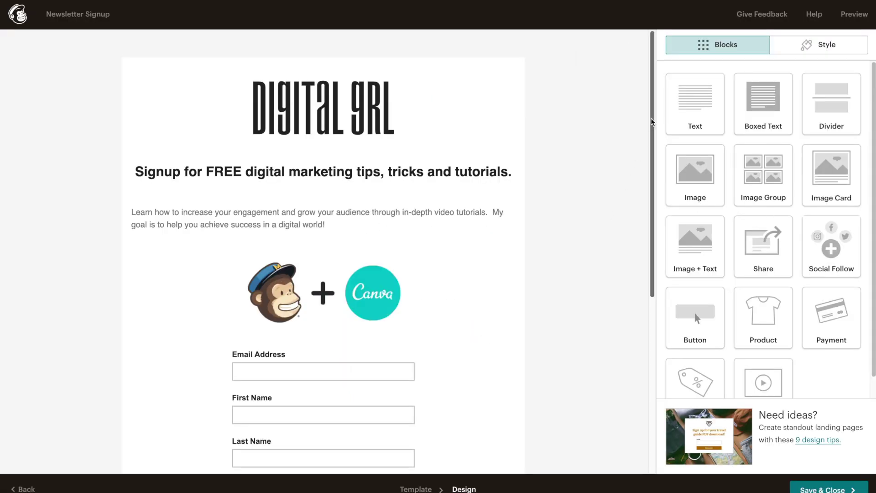
{"action": "left_click_drag", "start_coordinate": [651, 119], "coordinate": [631, 240]}
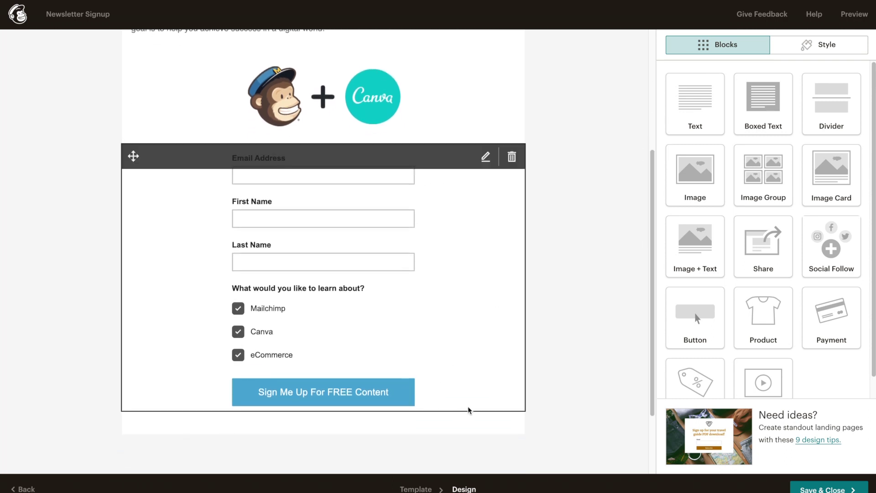
Set the signup form button's rounded corners to the minimum and apply the style to all existing Signup Form blocks.
{"action": "left_click", "coordinate": [485, 157]}
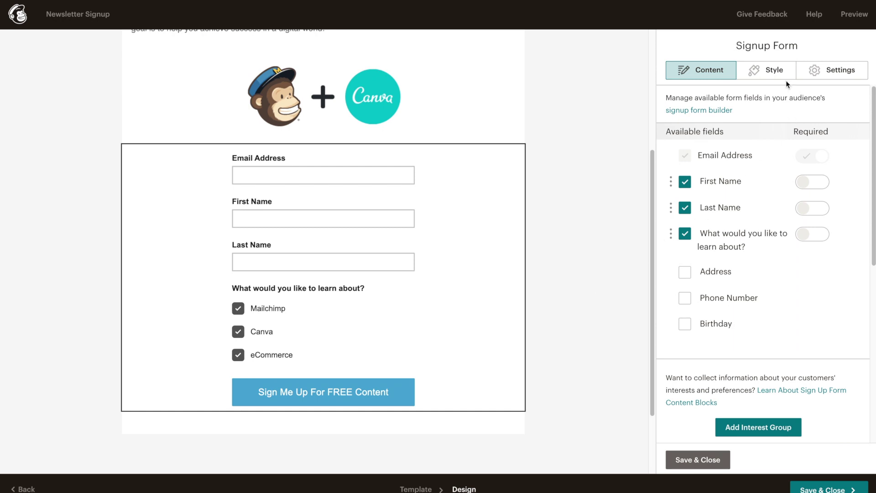
{"action": "left_click", "coordinate": [769, 73]}
{"action": "left_click_drag", "start_coordinate": [873, 135], "coordinate": [871, 322]}
{"action": "scroll", "coordinate": [681, 320], "scroll_direction": "down", "scroll_amount": 1}
{"action": "left_click_drag", "start_coordinate": [680, 329], "coordinate": [669, 329]}
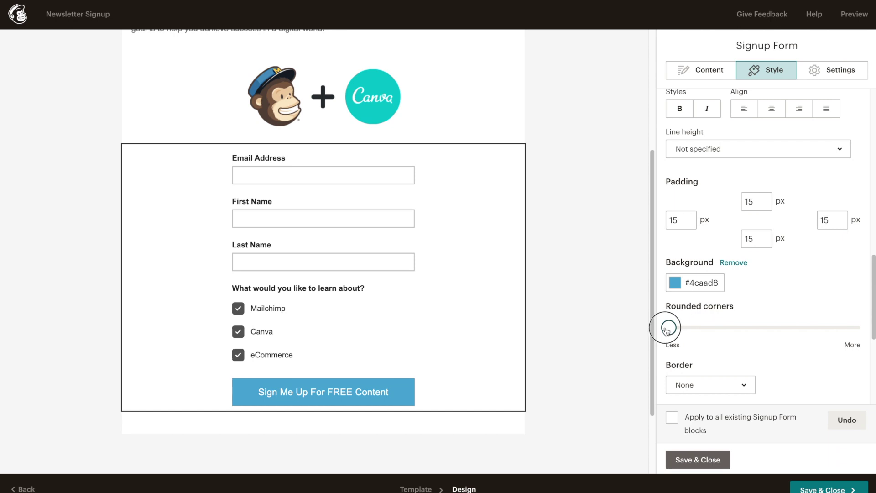
{"action": "left_click", "coordinate": [671, 418]}
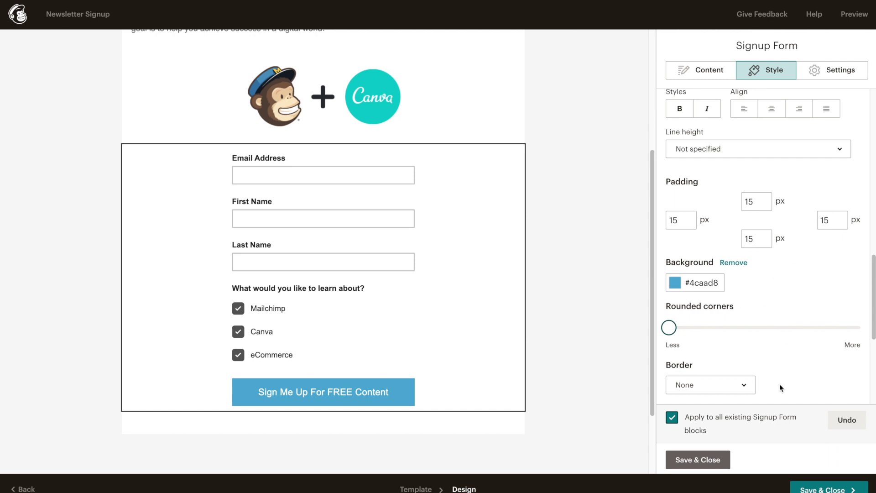
Change the signup button's background color to black #222222 and save the form block.
{"action": "left_click", "coordinate": [676, 282]}
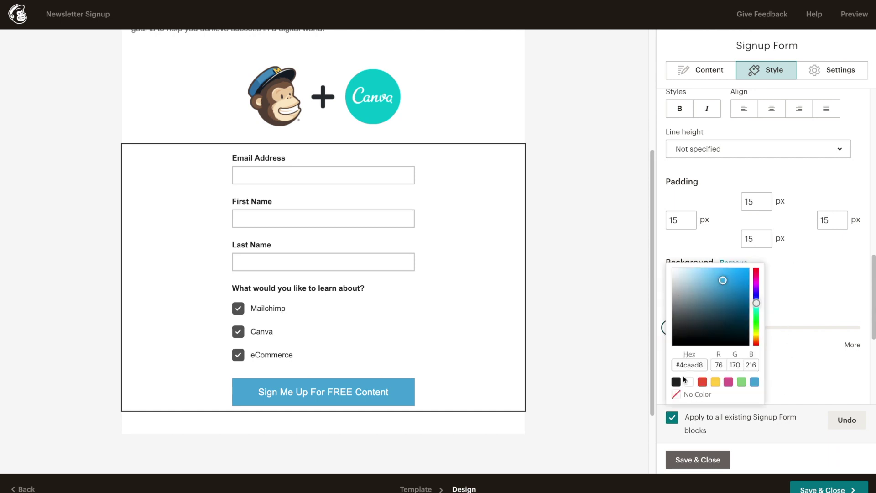
{"action": "left_click", "coordinate": [676, 381]}
{"action": "left_click", "coordinate": [821, 268]}
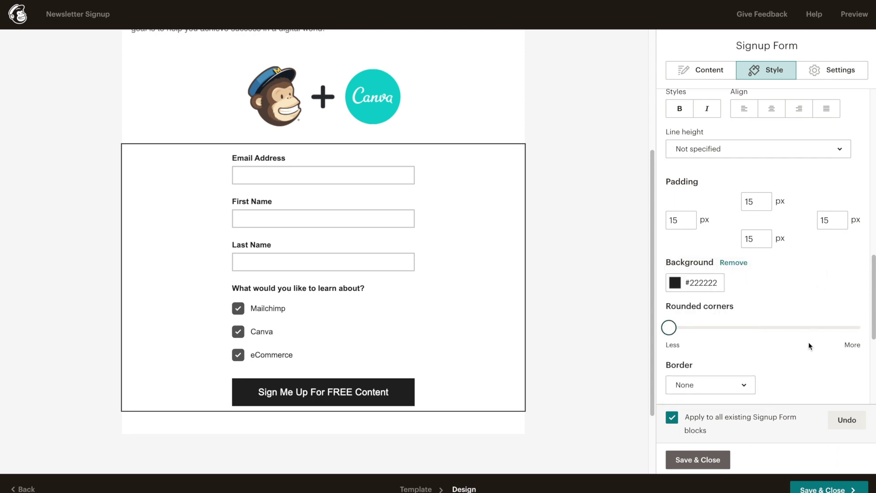
{"action": "left_click", "coordinate": [717, 458]}
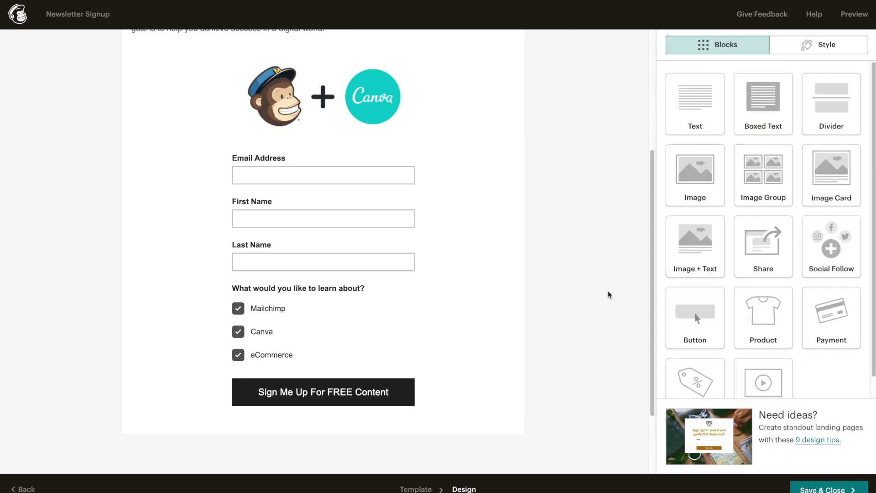
Review the finished landing page, save and close its design, and look over the publishing checklist.
{"action": "left_click_drag", "start_coordinate": [655, 247], "coordinate": [666, 117]}
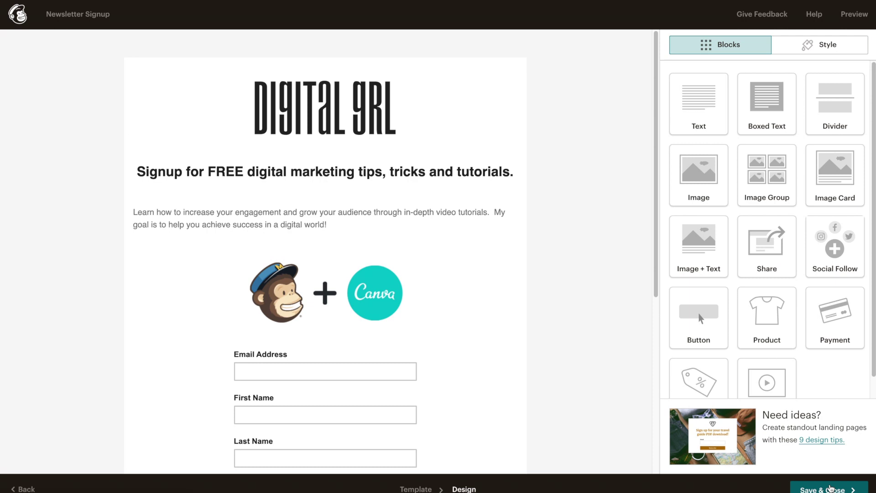
{"action": "left_click", "coordinate": [830, 488]}
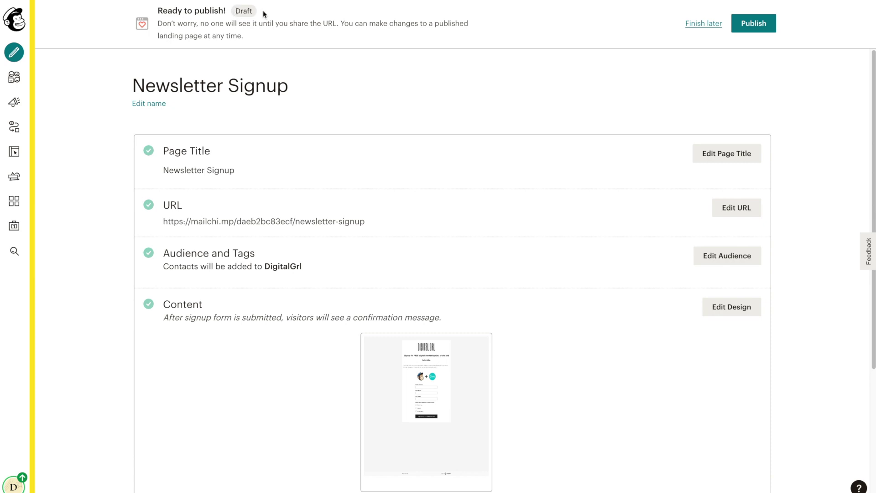
{"action": "left_click_drag", "start_coordinate": [873, 196], "coordinate": [872, 224]}
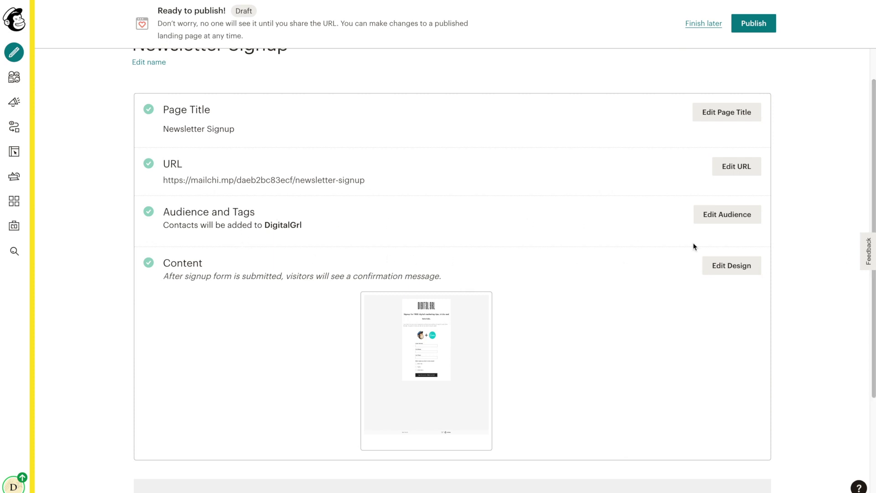
Create a "YouTube" tag for contacts who sign up through the page and save the audience settings.
{"action": "left_click", "coordinate": [730, 221]}
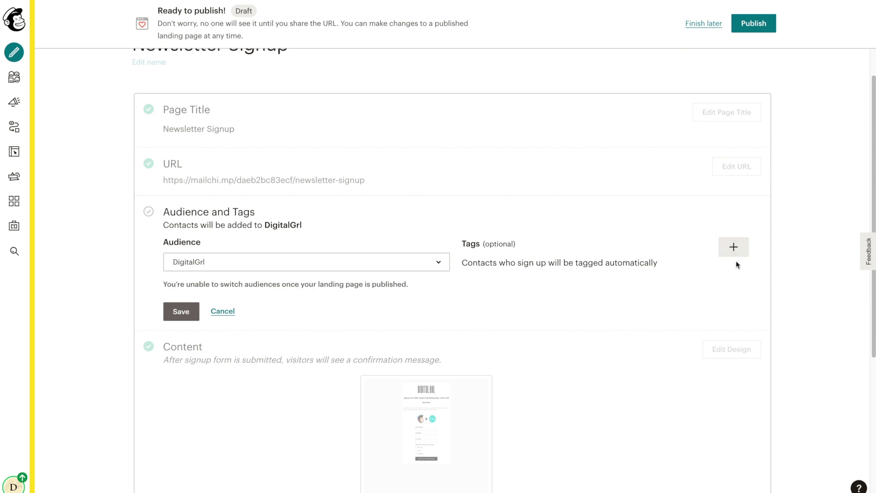
{"action": "left_click", "coordinate": [735, 250]}
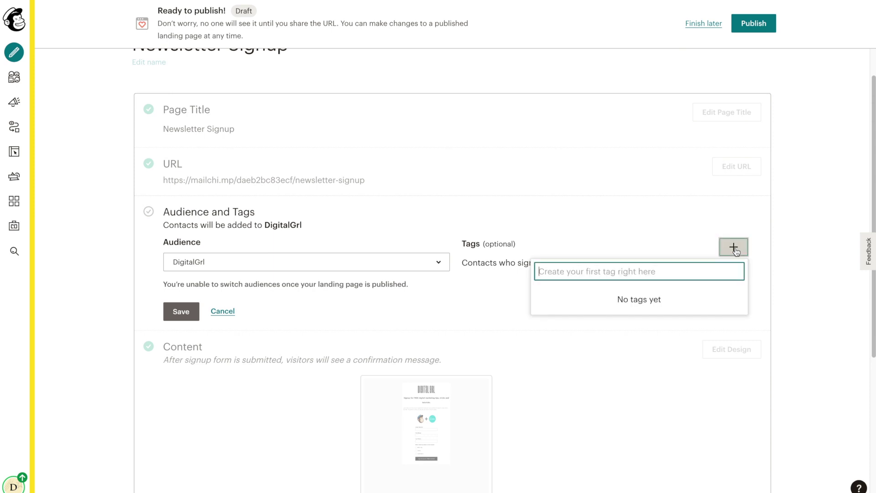
{"action": "type", "text": "YouTube"}
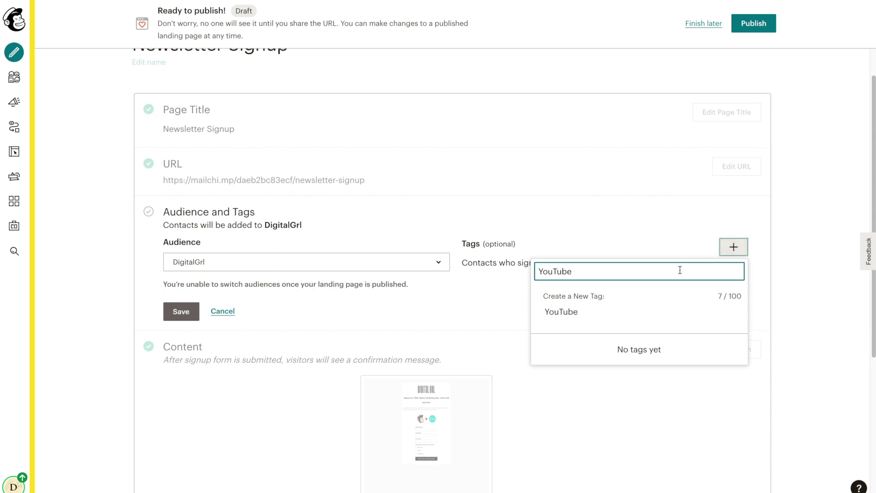
{"action": "left_click", "coordinate": [595, 316]}
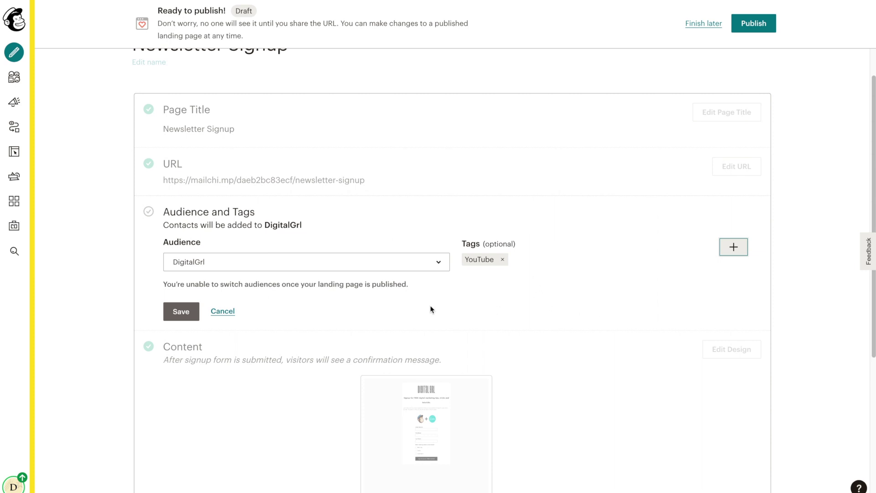
{"action": "left_click", "coordinate": [181, 311]}
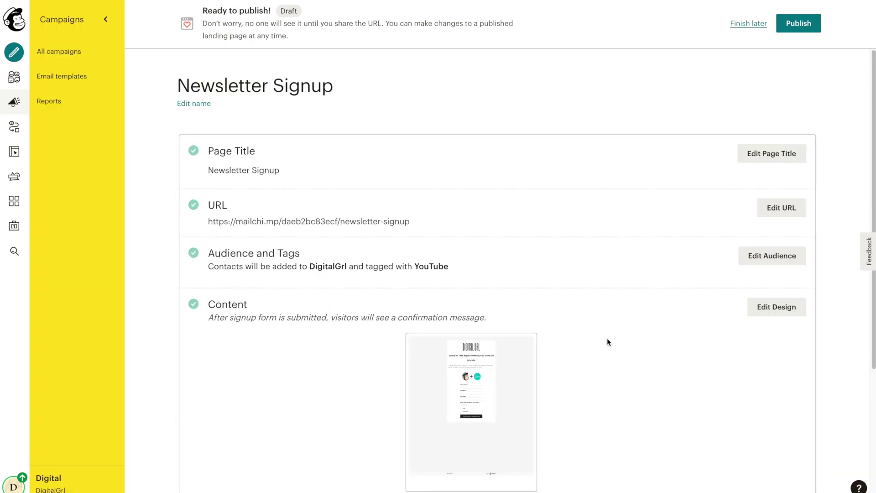
Inspect the landing page's URL and its custom and Mailchimp domain options, and close the settings without saving.
{"action": "left_click_drag", "start_coordinate": [208, 221], "coordinate": [429, 223]}
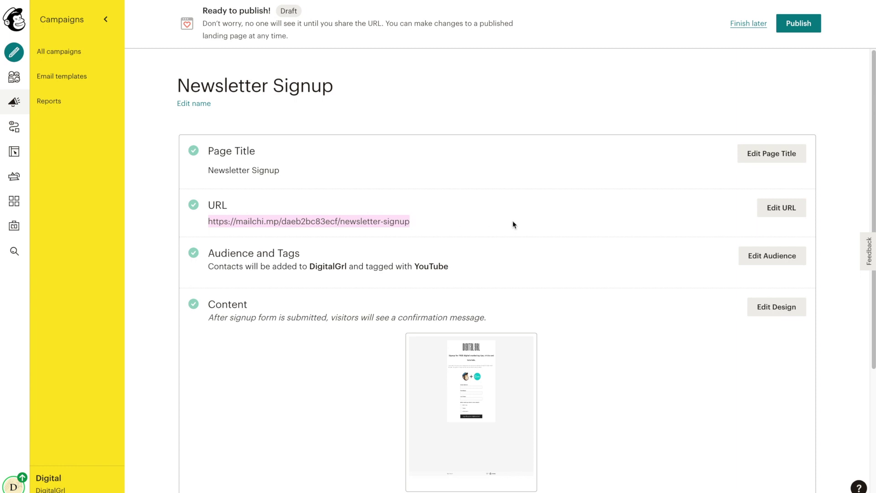
{"action": "left_click", "coordinate": [632, 211]}
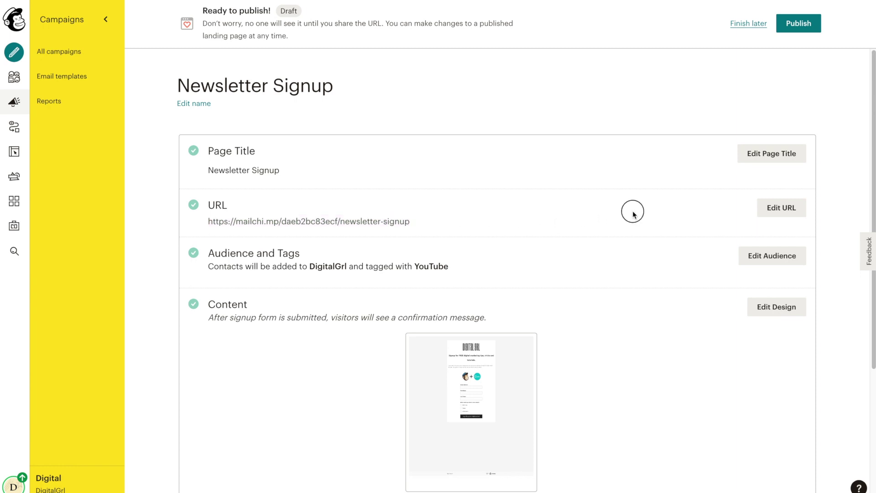
{"action": "left_click", "coordinate": [772, 213]}
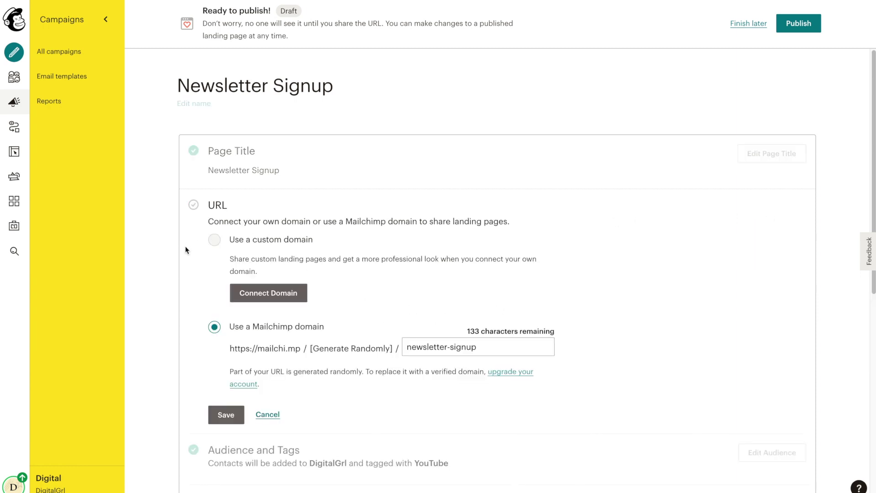
{"action": "left_click", "coordinate": [406, 352]}
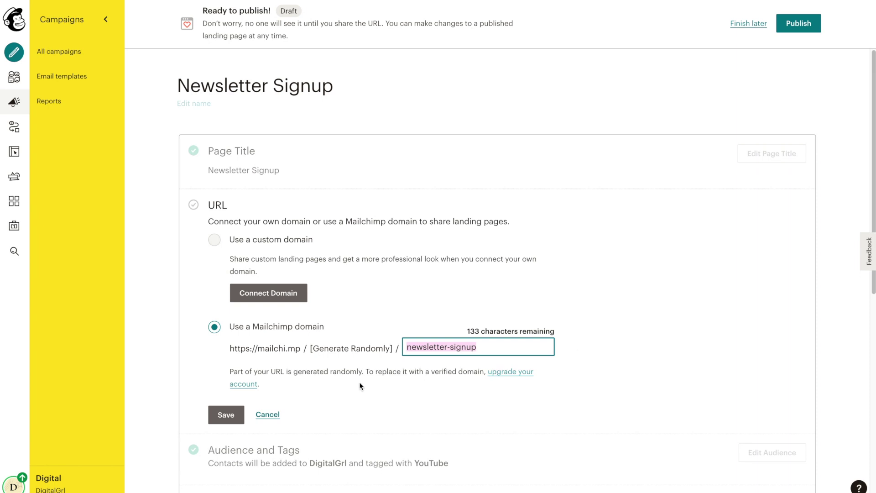
{"action": "left_click", "coordinate": [268, 414]}
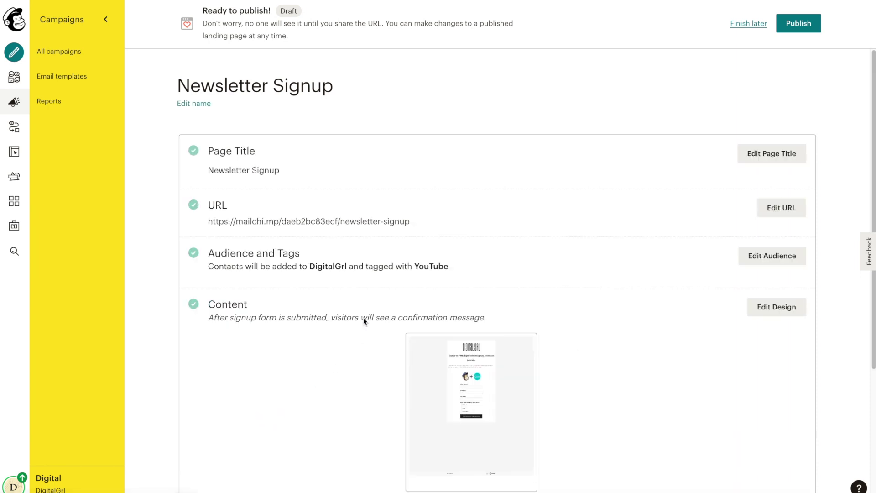
Publish the Newsletter Signup landing page and open its live URL.
{"action": "left_click_drag", "start_coordinate": [208, 221], "coordinate": [438, 223]}
{"action": "left_click", "coordinate": [783, 81]}
{"action": "left_click", "coordinate": [796, 31]}
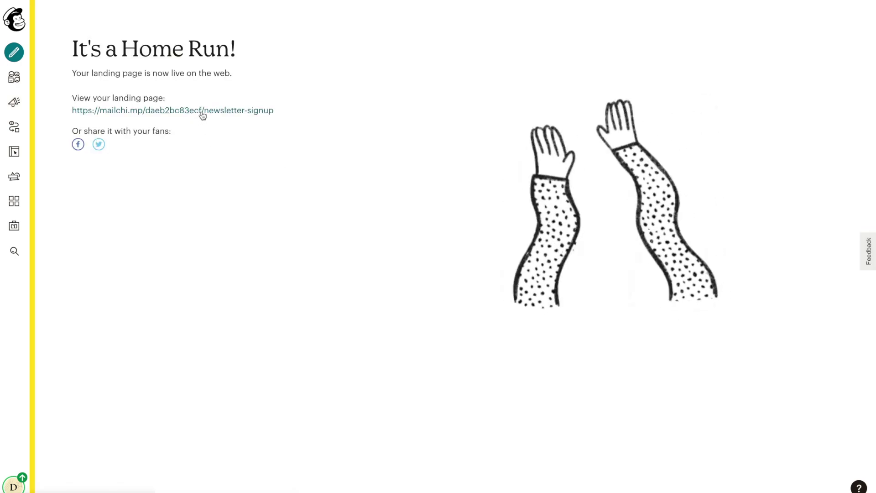
{"action": "left_click", "coordinate": [201, 110]}
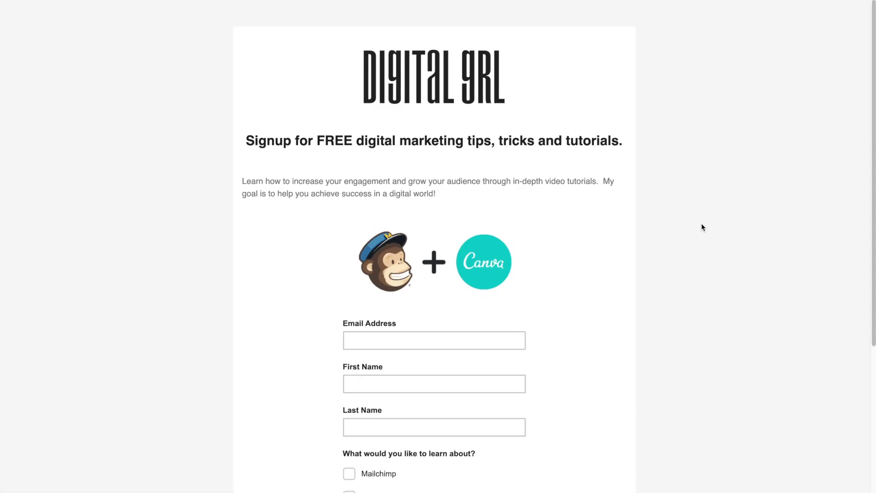